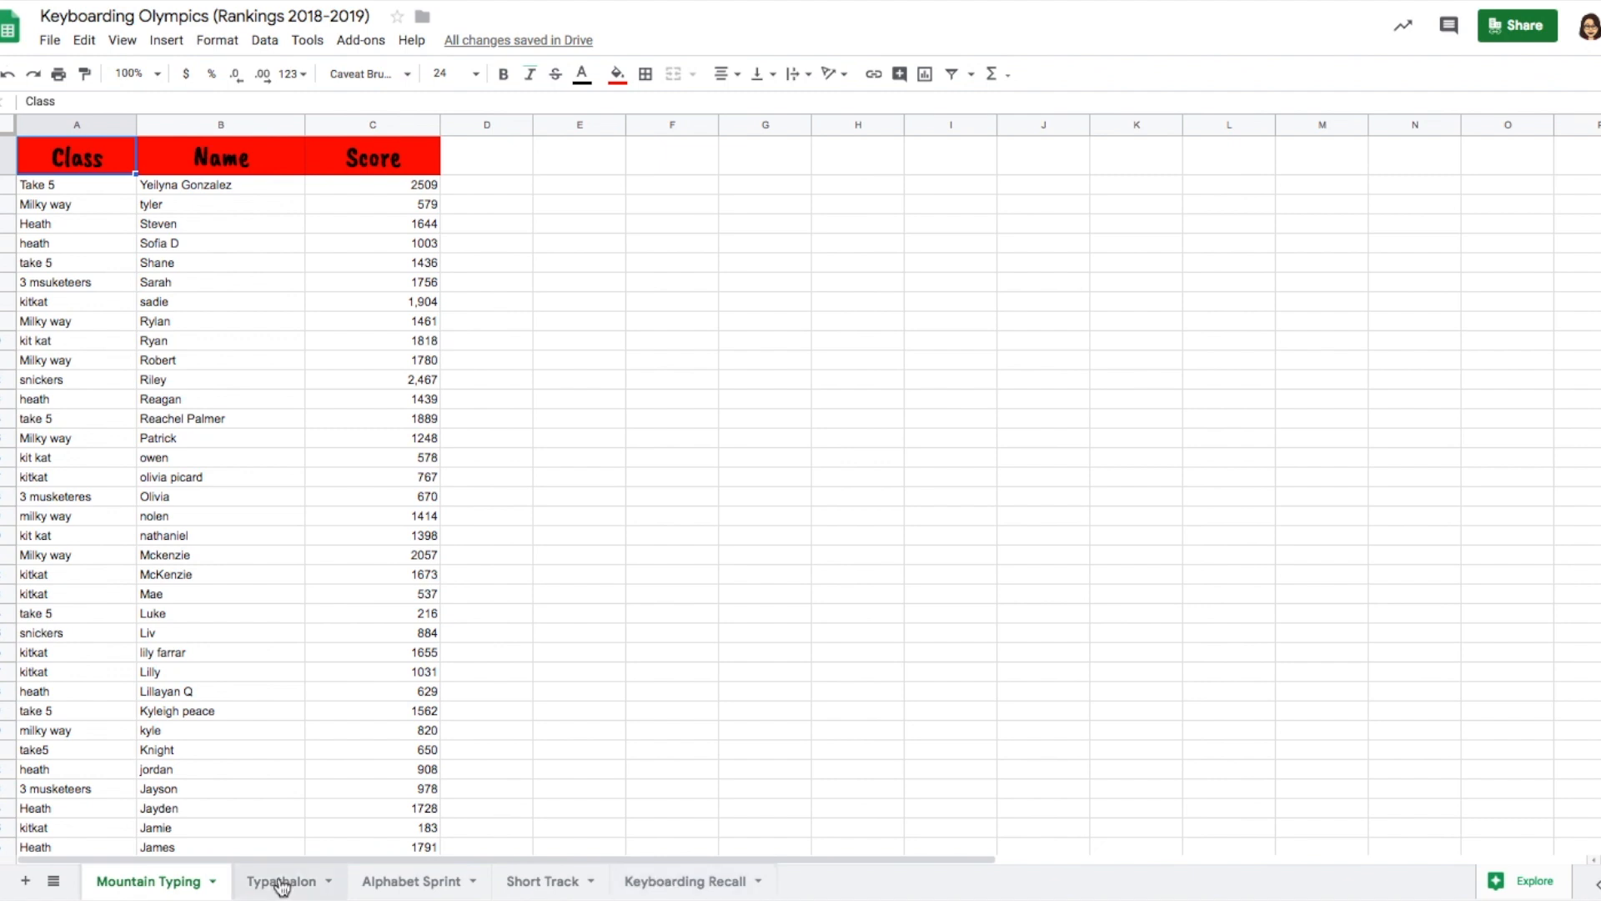
Step: On the Typathalon sheet, set up a sort of all the data with a header row, by Accuracy from Z to A
{"action": "left_click", "coordinate": [282, 884]}
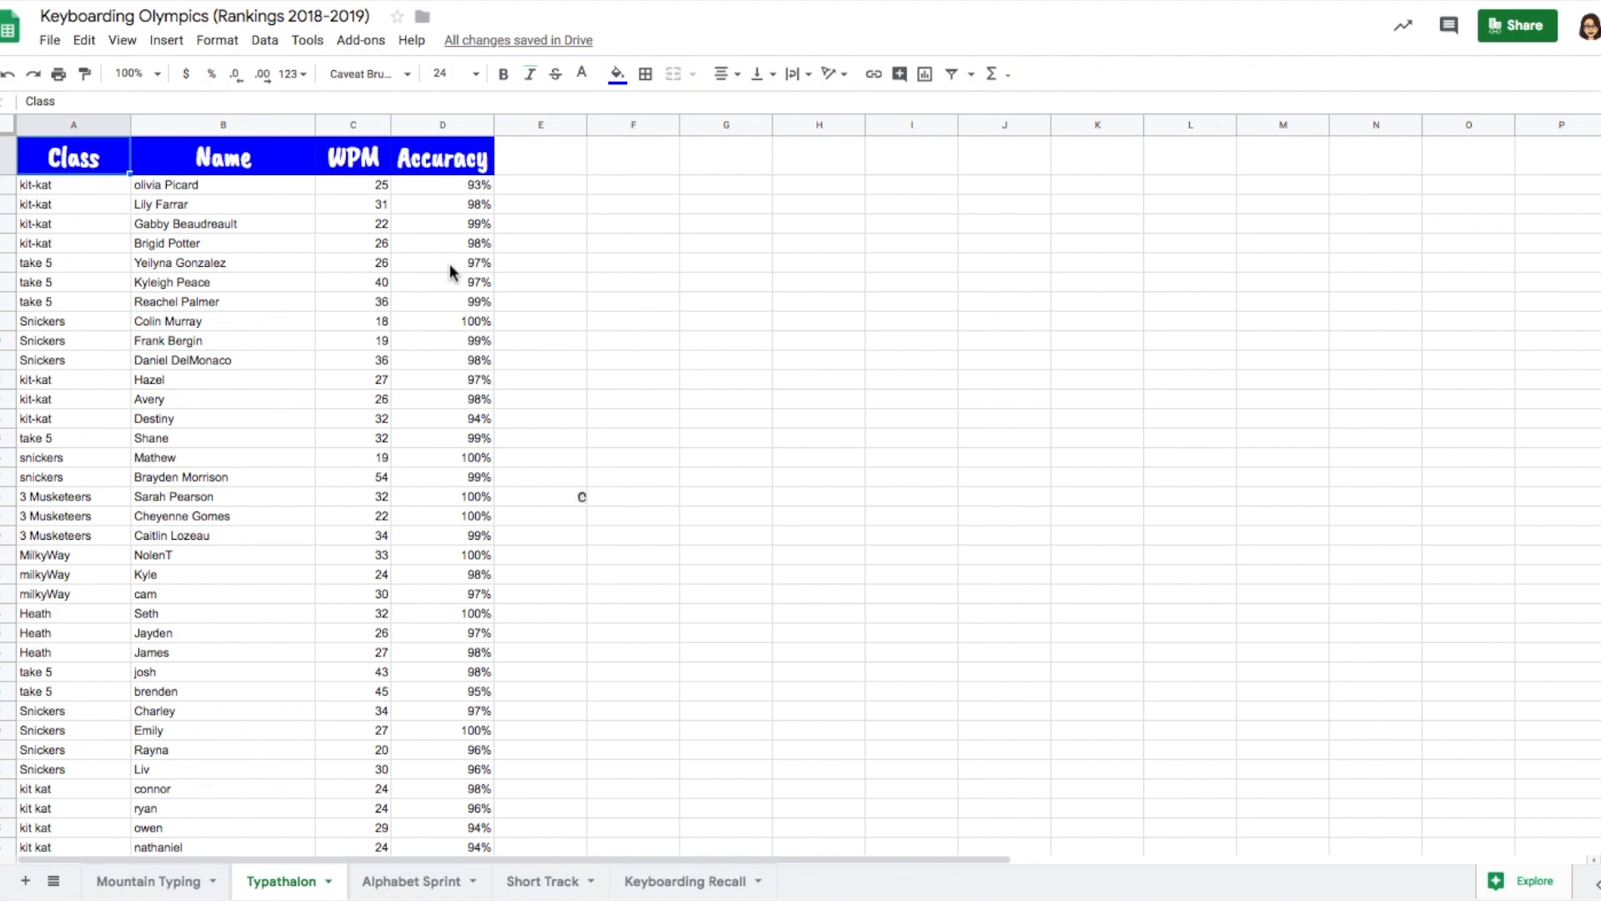
{"action": "key", "text": "ctrl+a"}
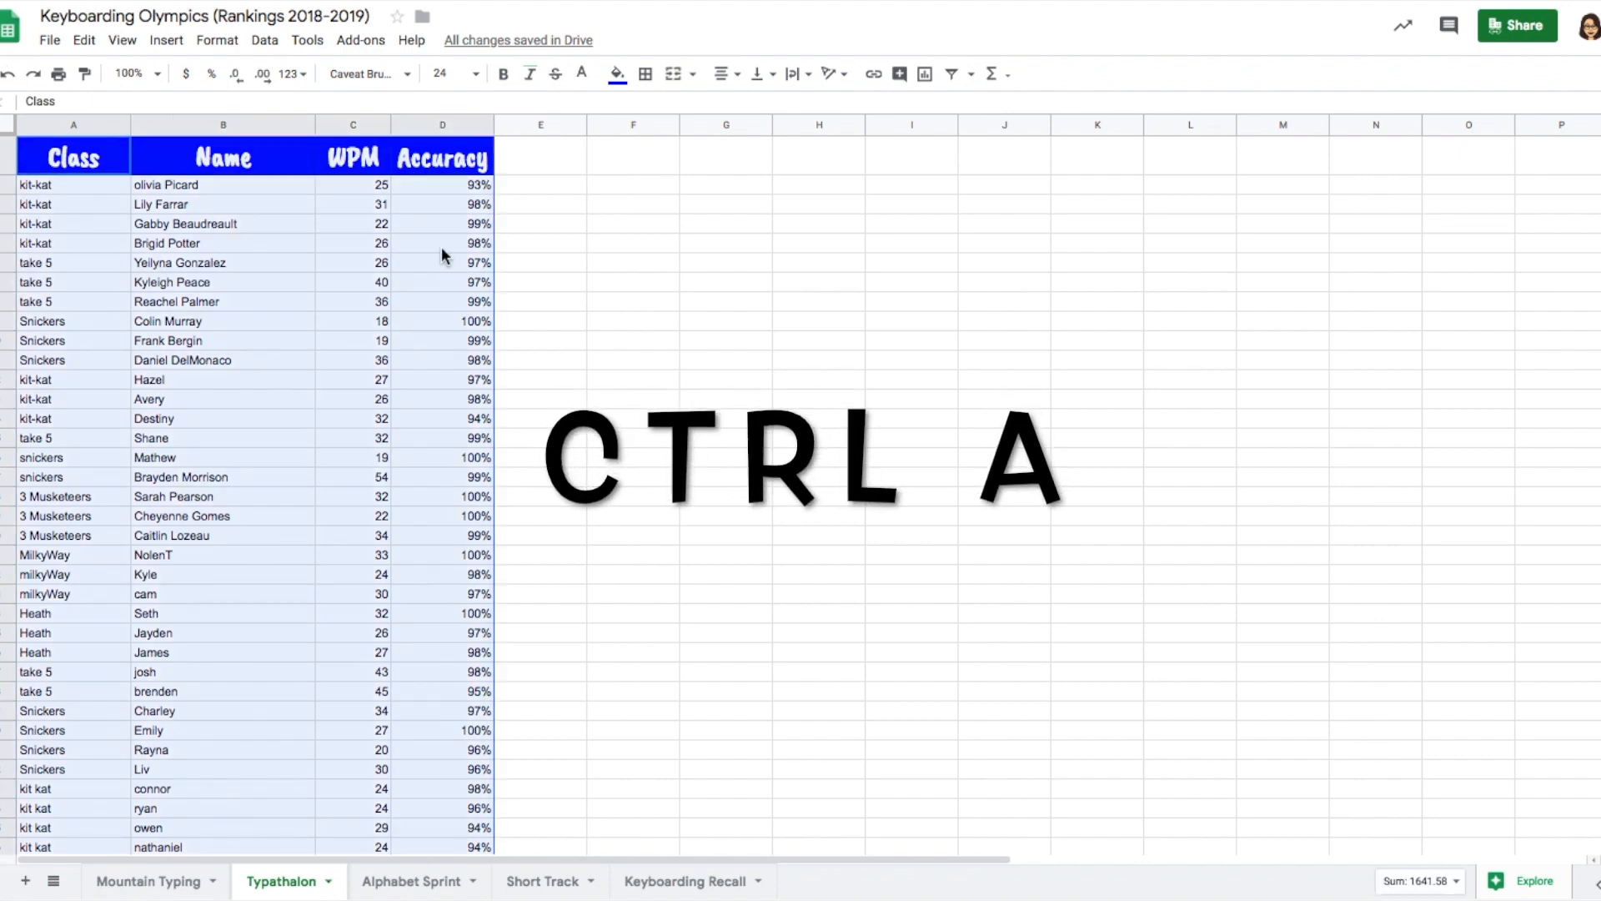
{"action": "right_click", "coordinate": [375, 159]}
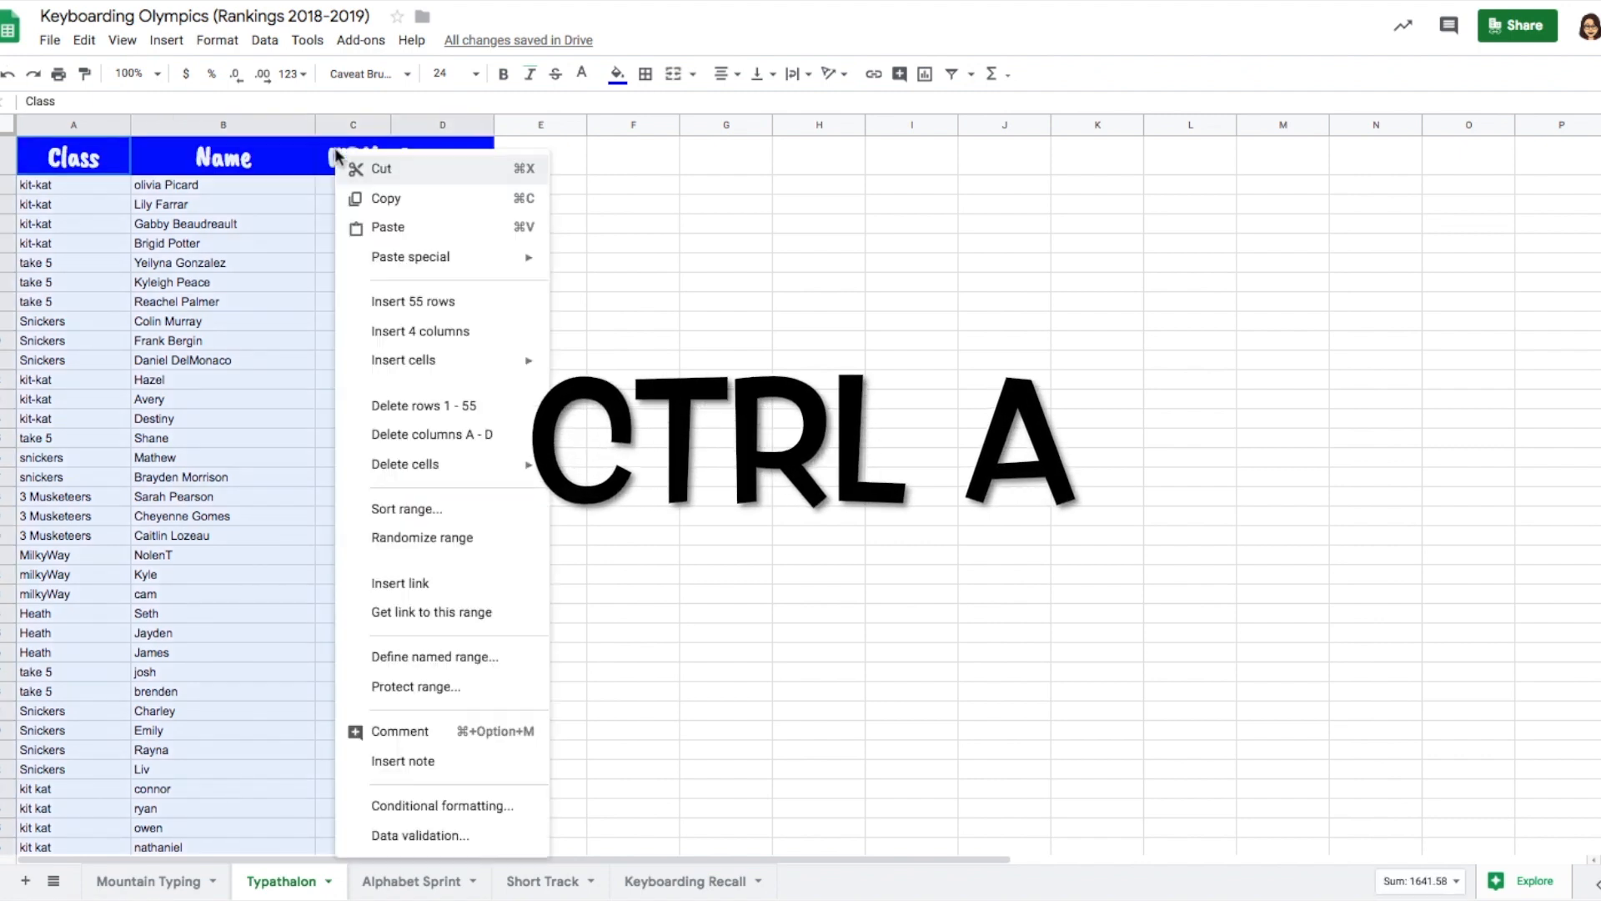
{"action": "left_click", "coordinate": [404, 509]}
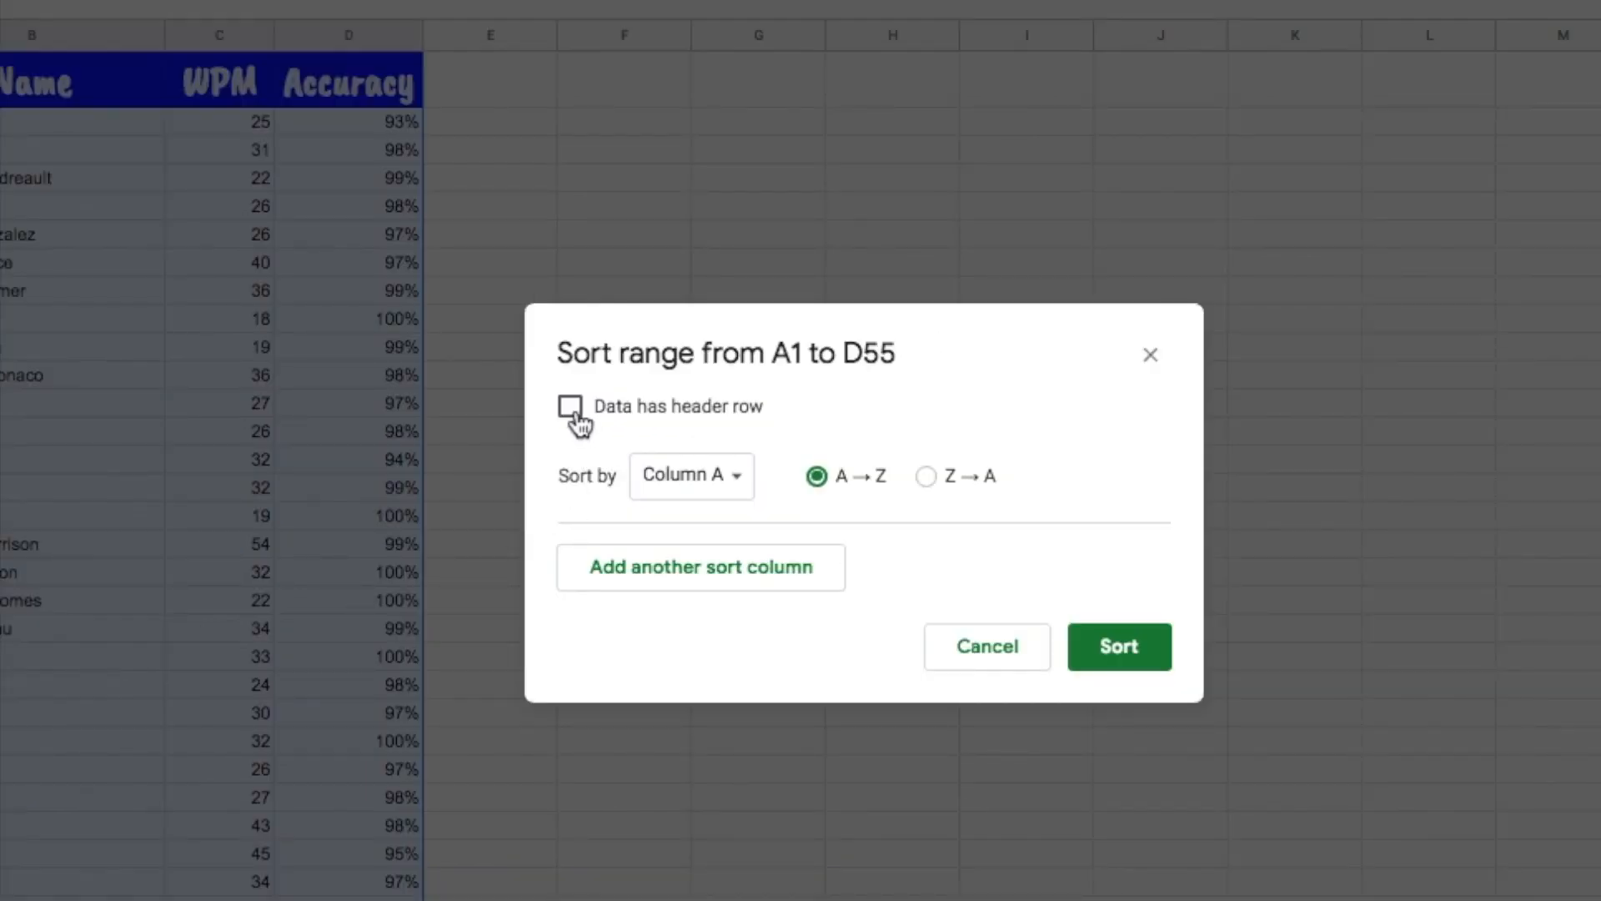
{"action": "left_click", "coordinate": [572, 408]}
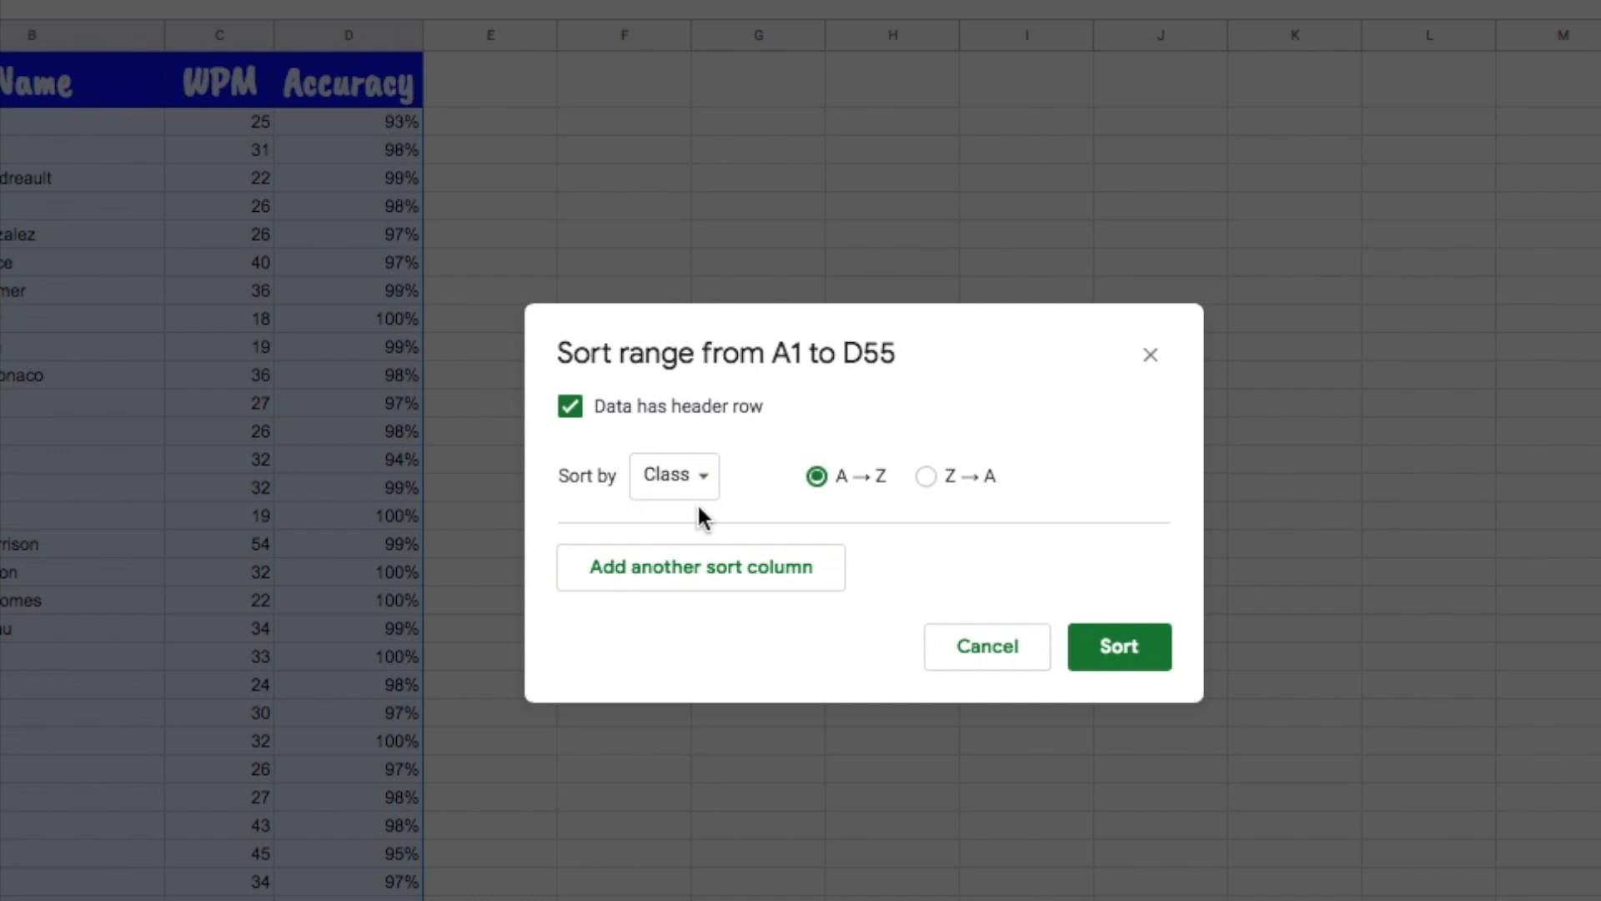
{"action": "left_click", "coordinate": [713, 484]}
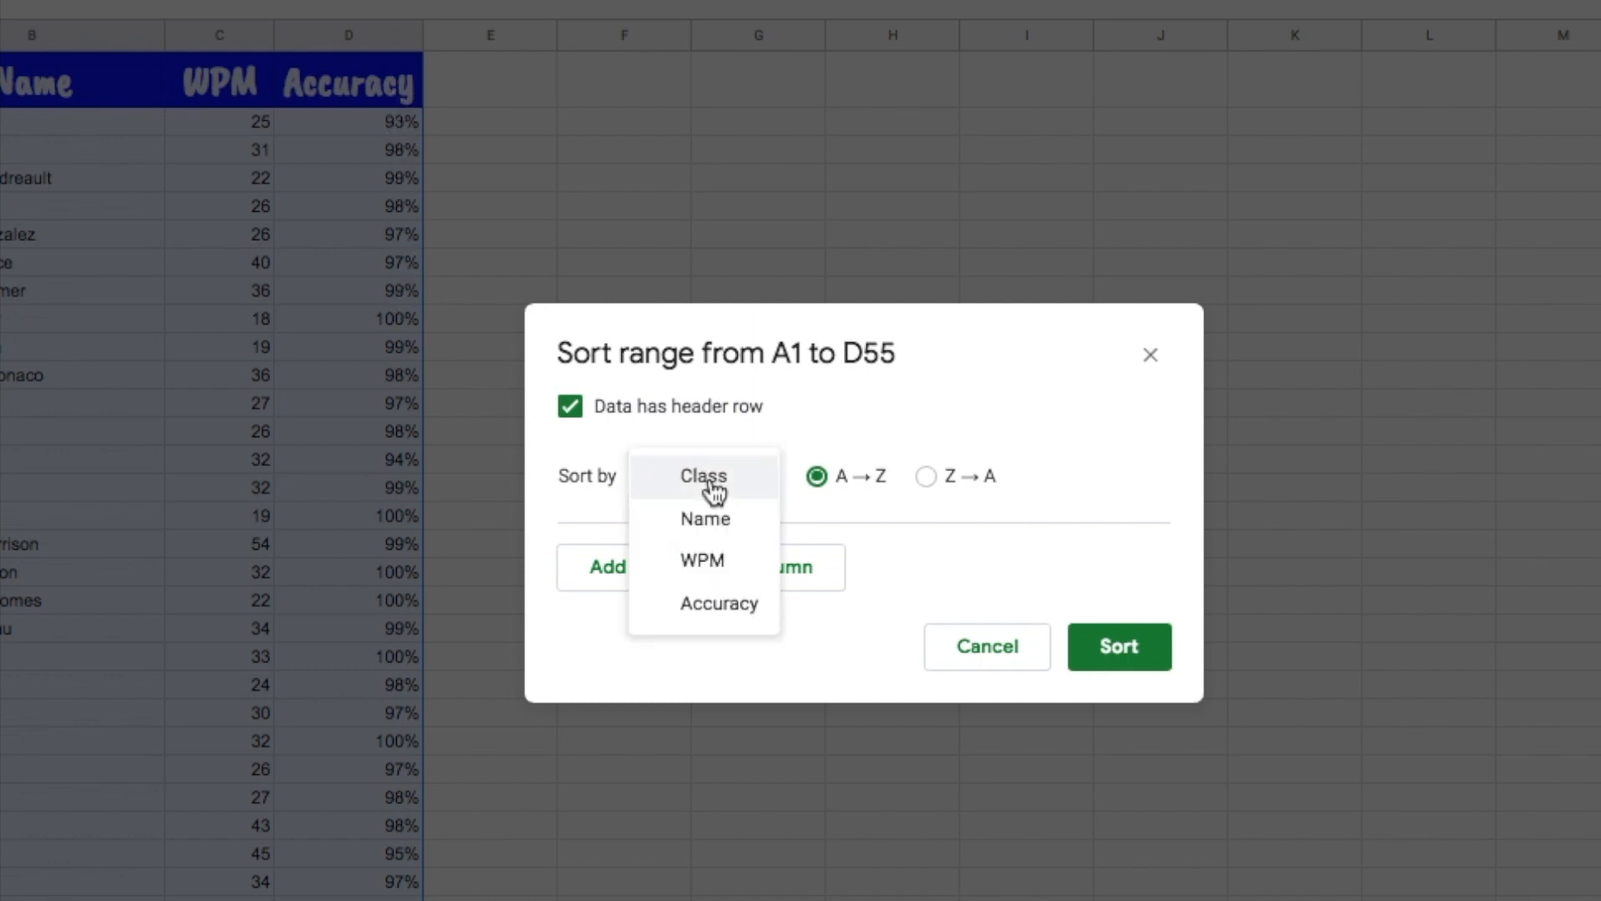
{"action": "left_click", "coordinate": [719, 617]}
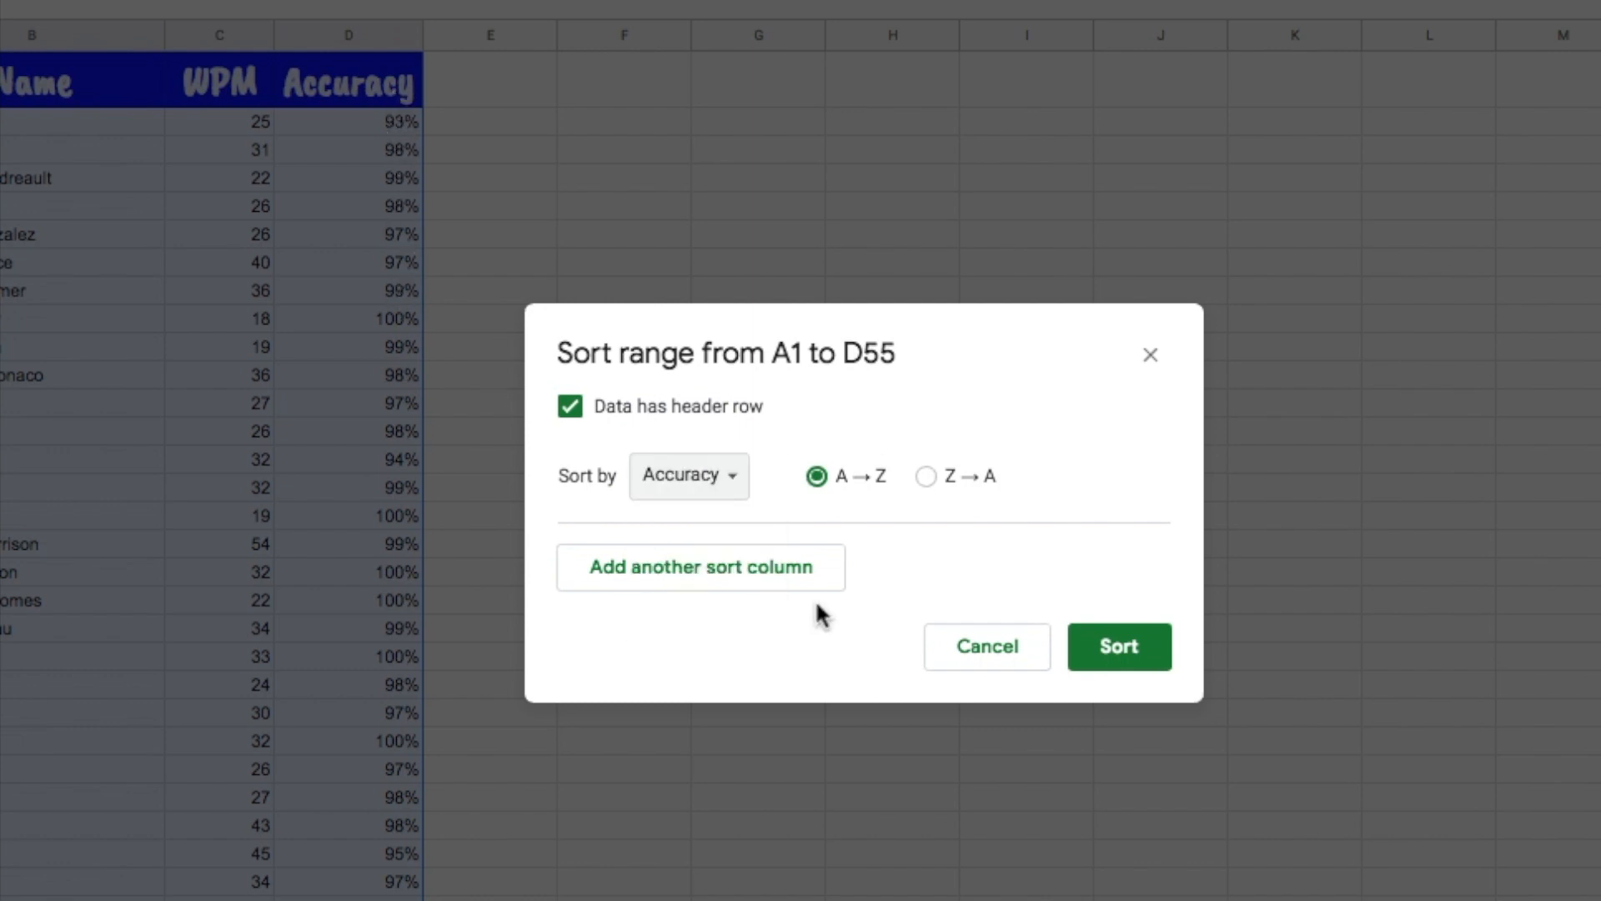
{"action": "left_click", "coordinate": [925, 477]}
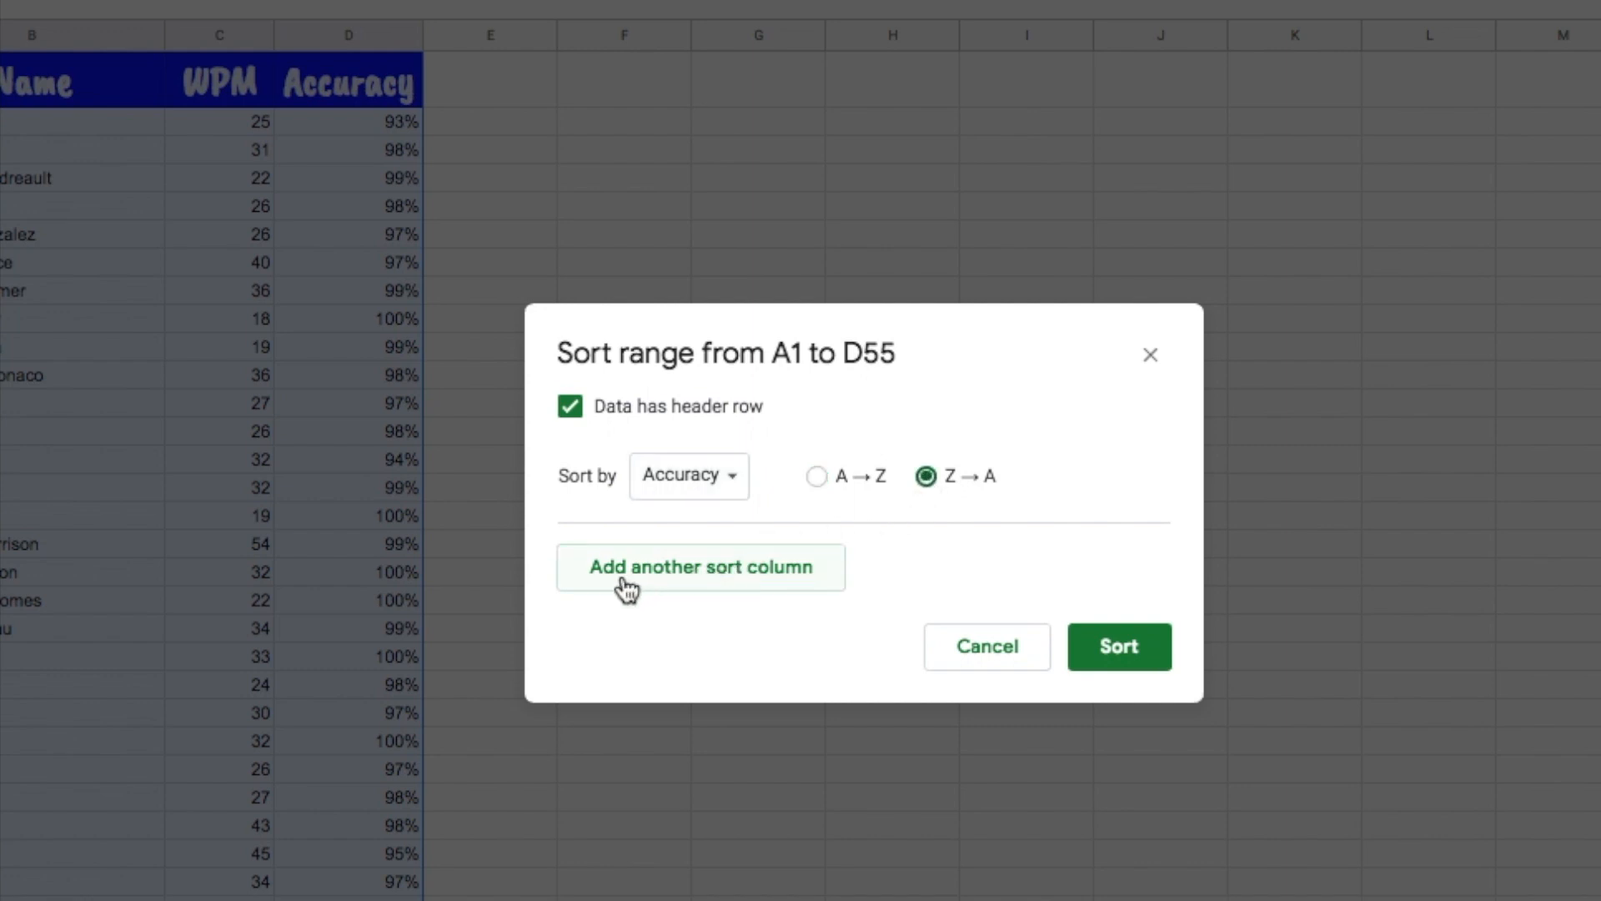
Step: Add WPM from Z to A as the second sort level and sort the range
{"action": "left_click", "coordinate": [814, 581]}
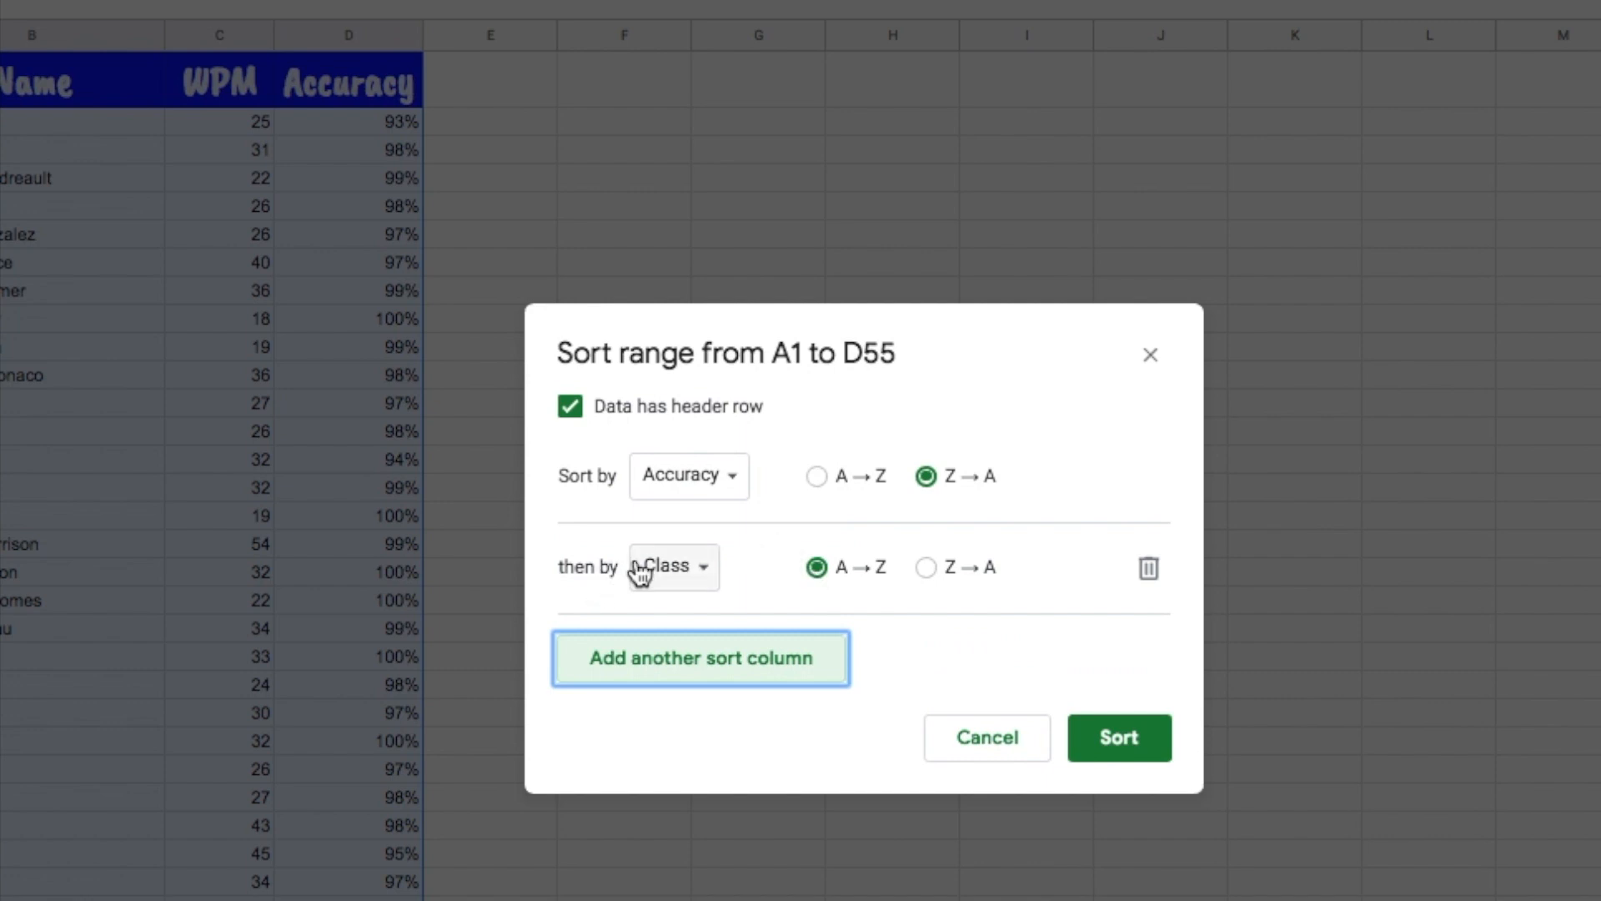
{"action": "left_click", "coordinate": [672, 574]}
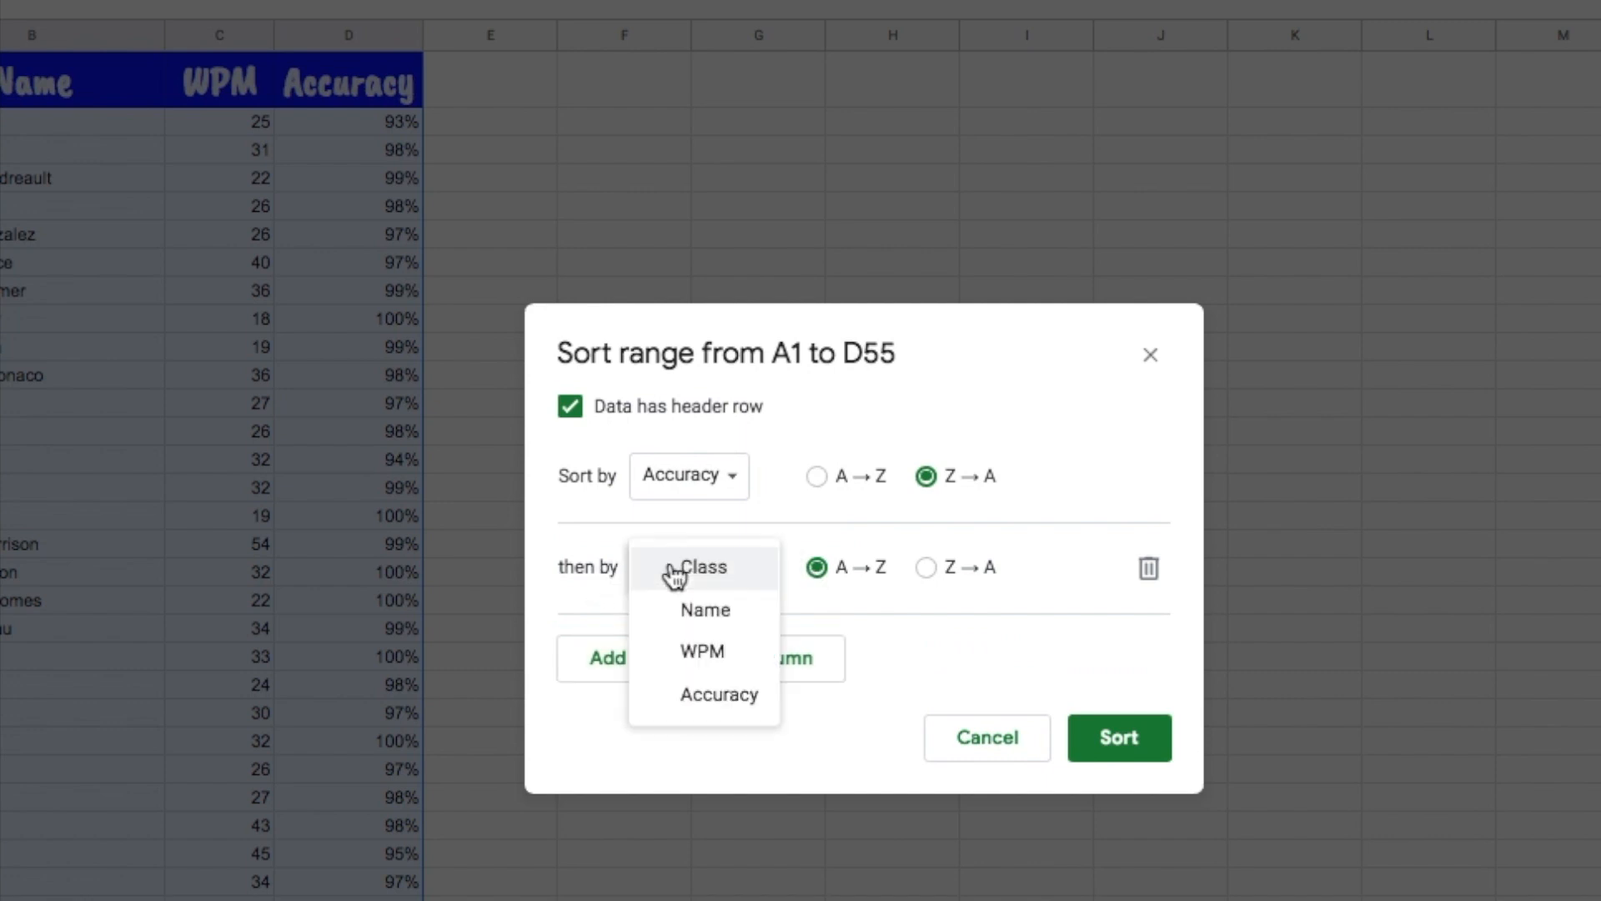
{"action": "left_click", "coordinate": [691, 652]}
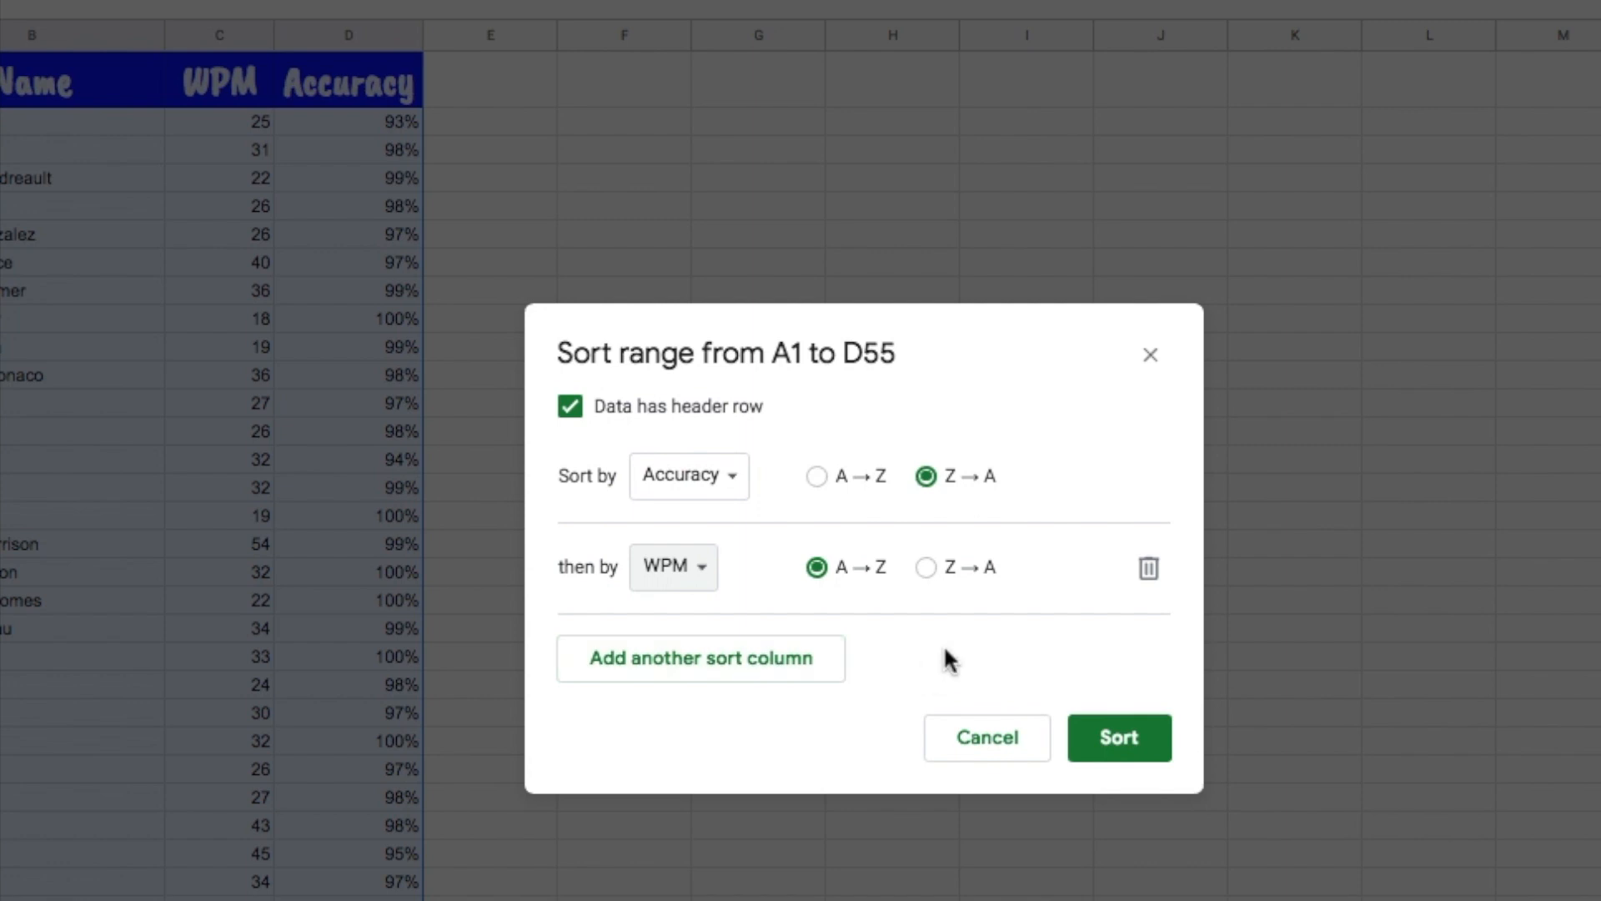
{"action": "left_click", "coordinate": [926, 570]}
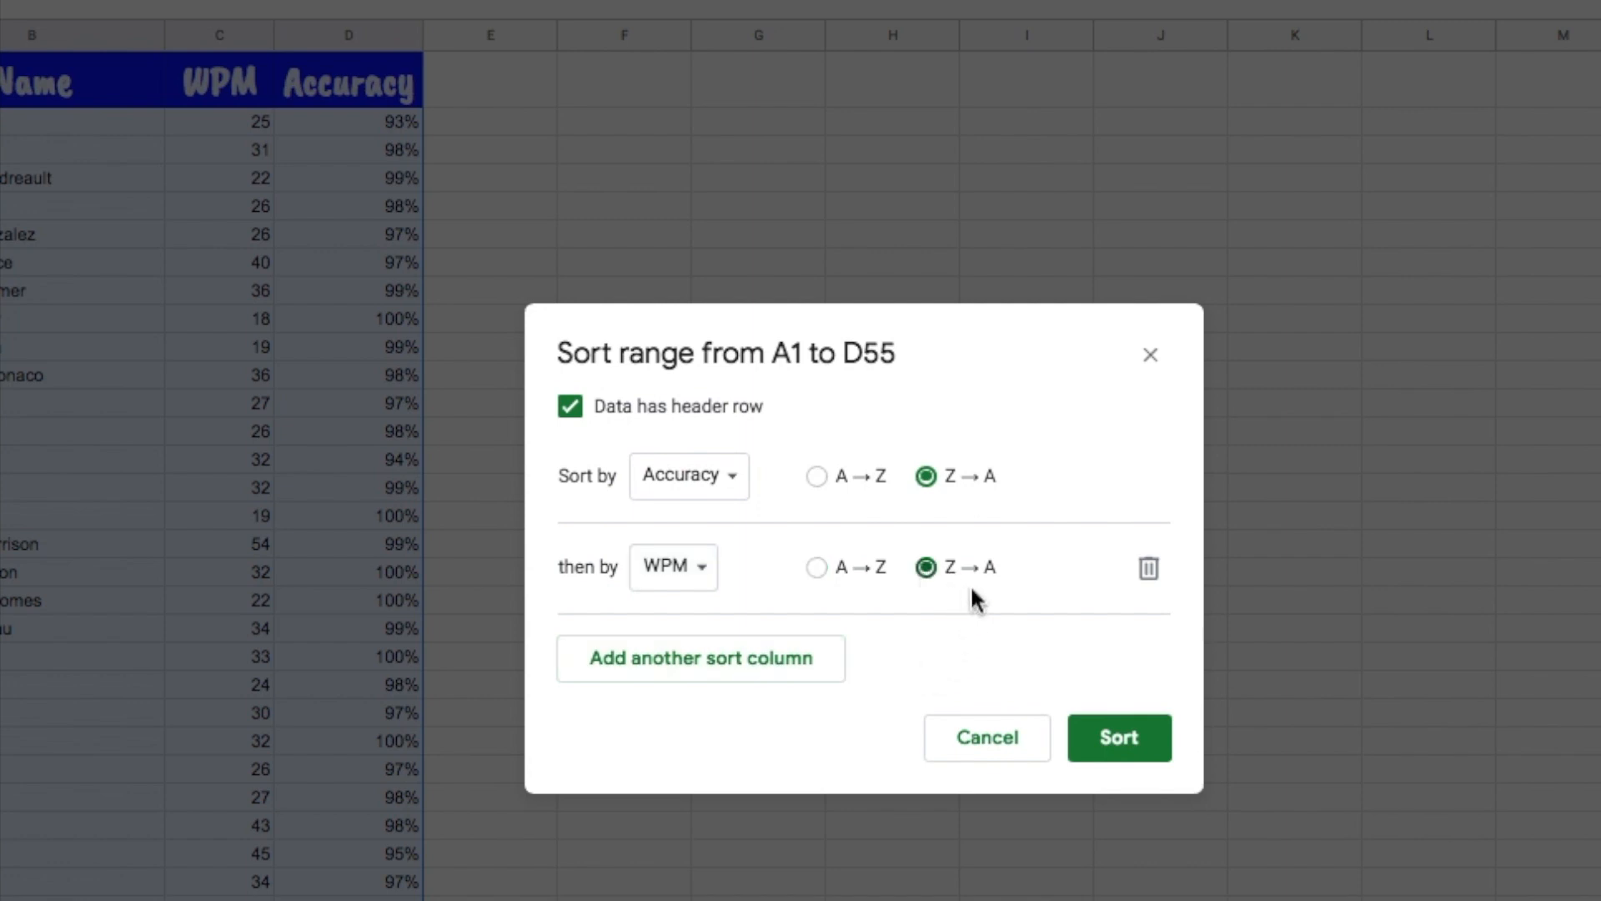
{"action": "left_click", "coordinate": [1141, 746]}
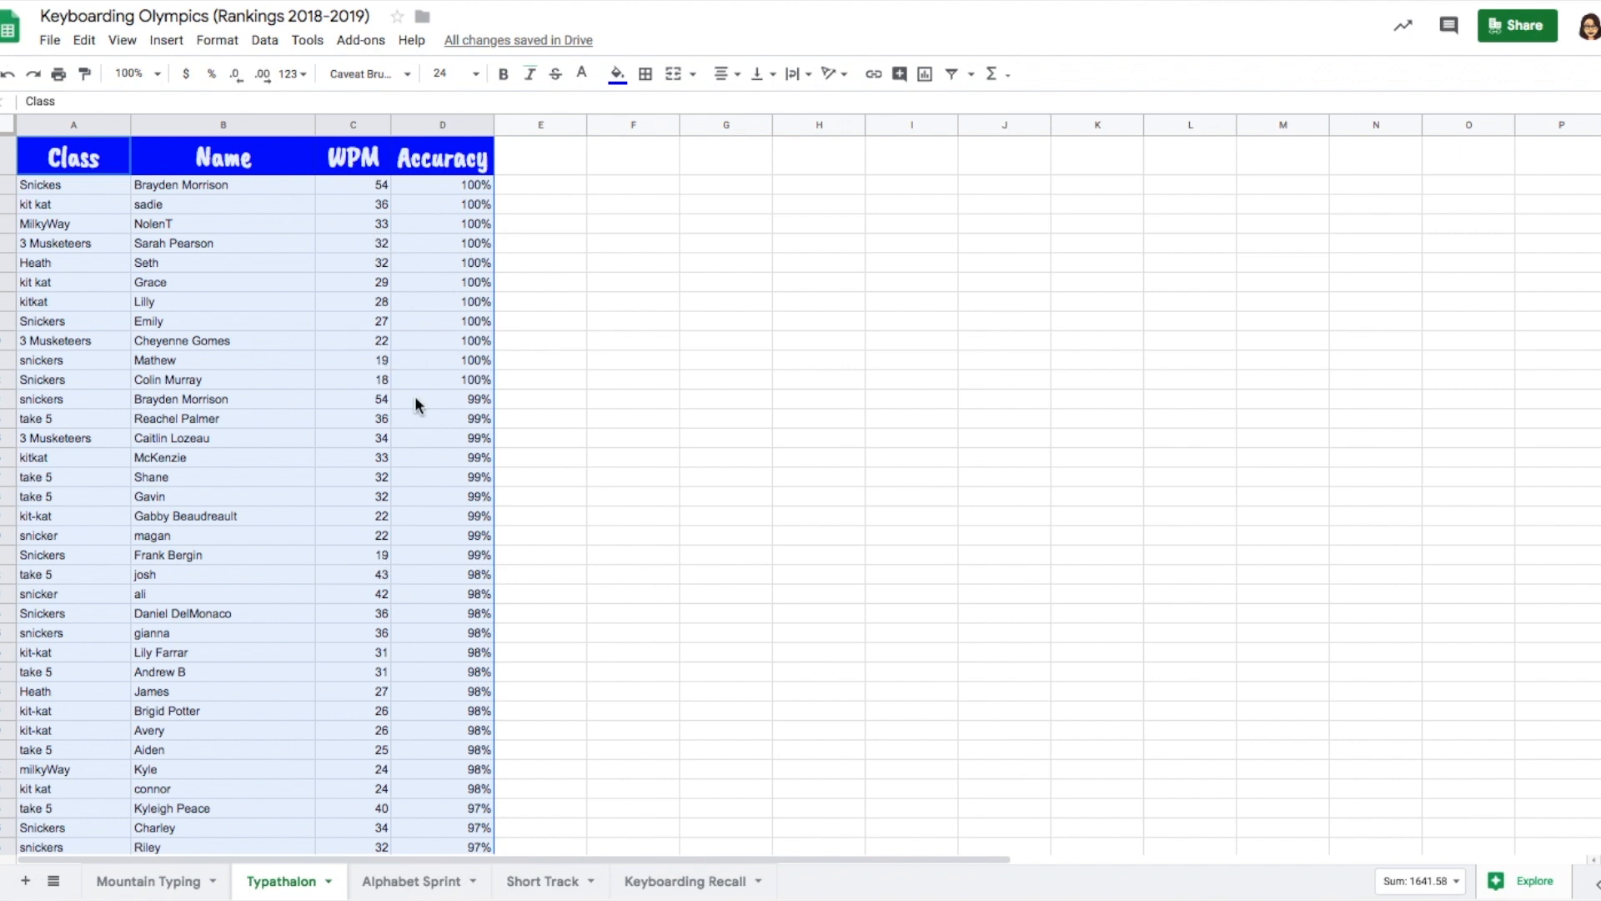
{"action": "left_click", "coordinate": [419, 300]}
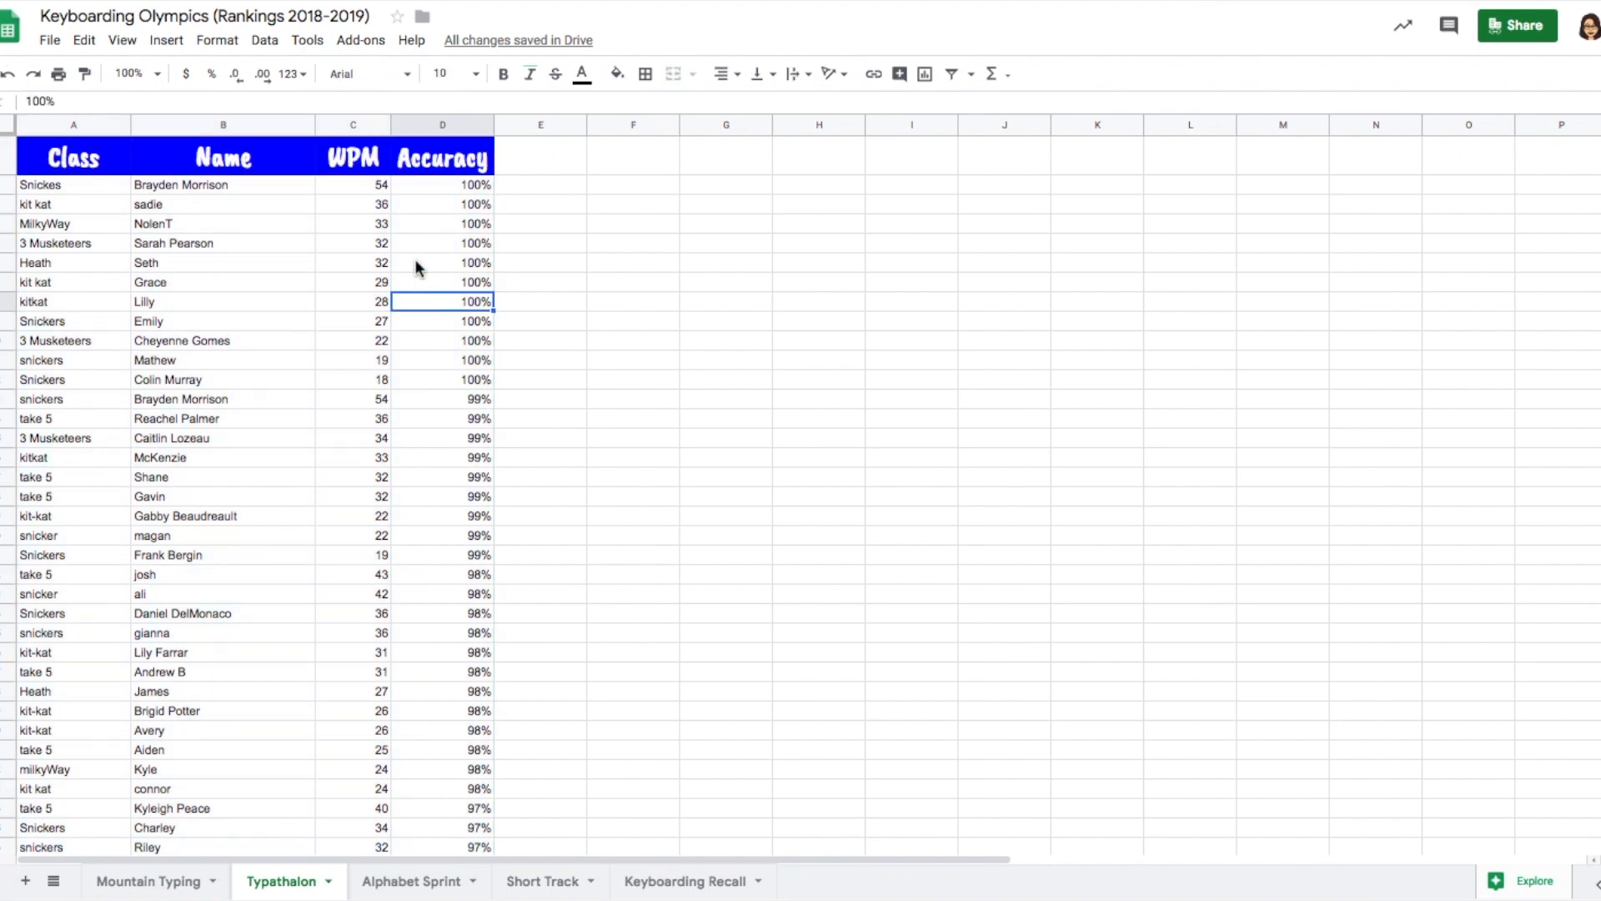
Step: Insert a scatter chart of the WPM and Accuracy columns and move it into the empty cells beside the data
{"action": "left_click", "coordinate": [361, 126]}
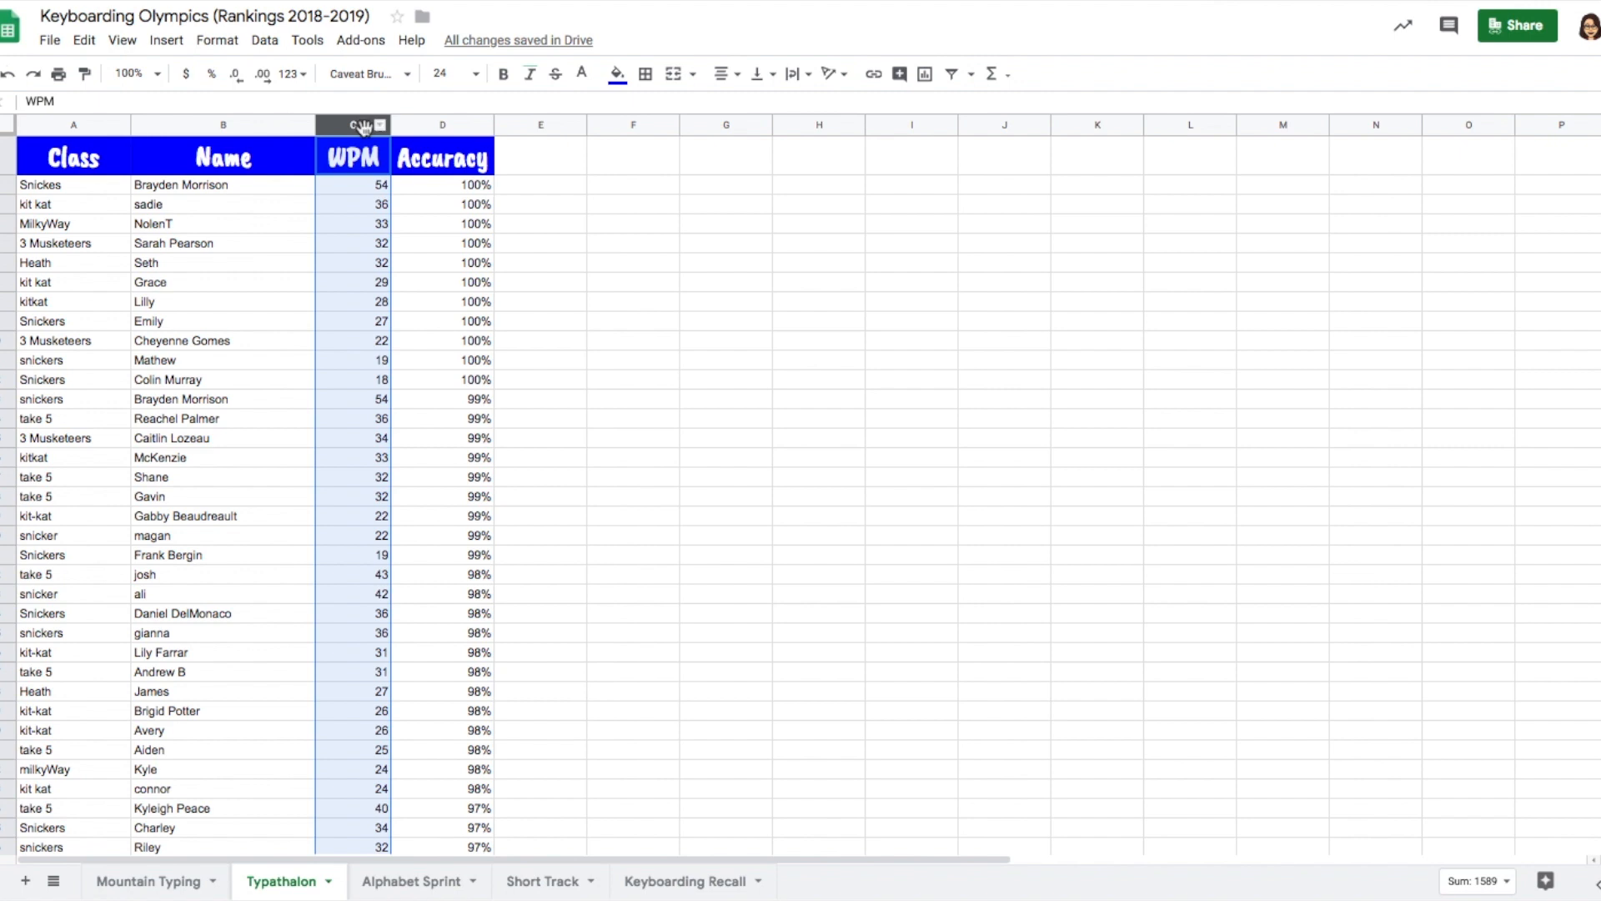
{"action": "left_click", "coordinate": [480, 126], "text": "shift"}
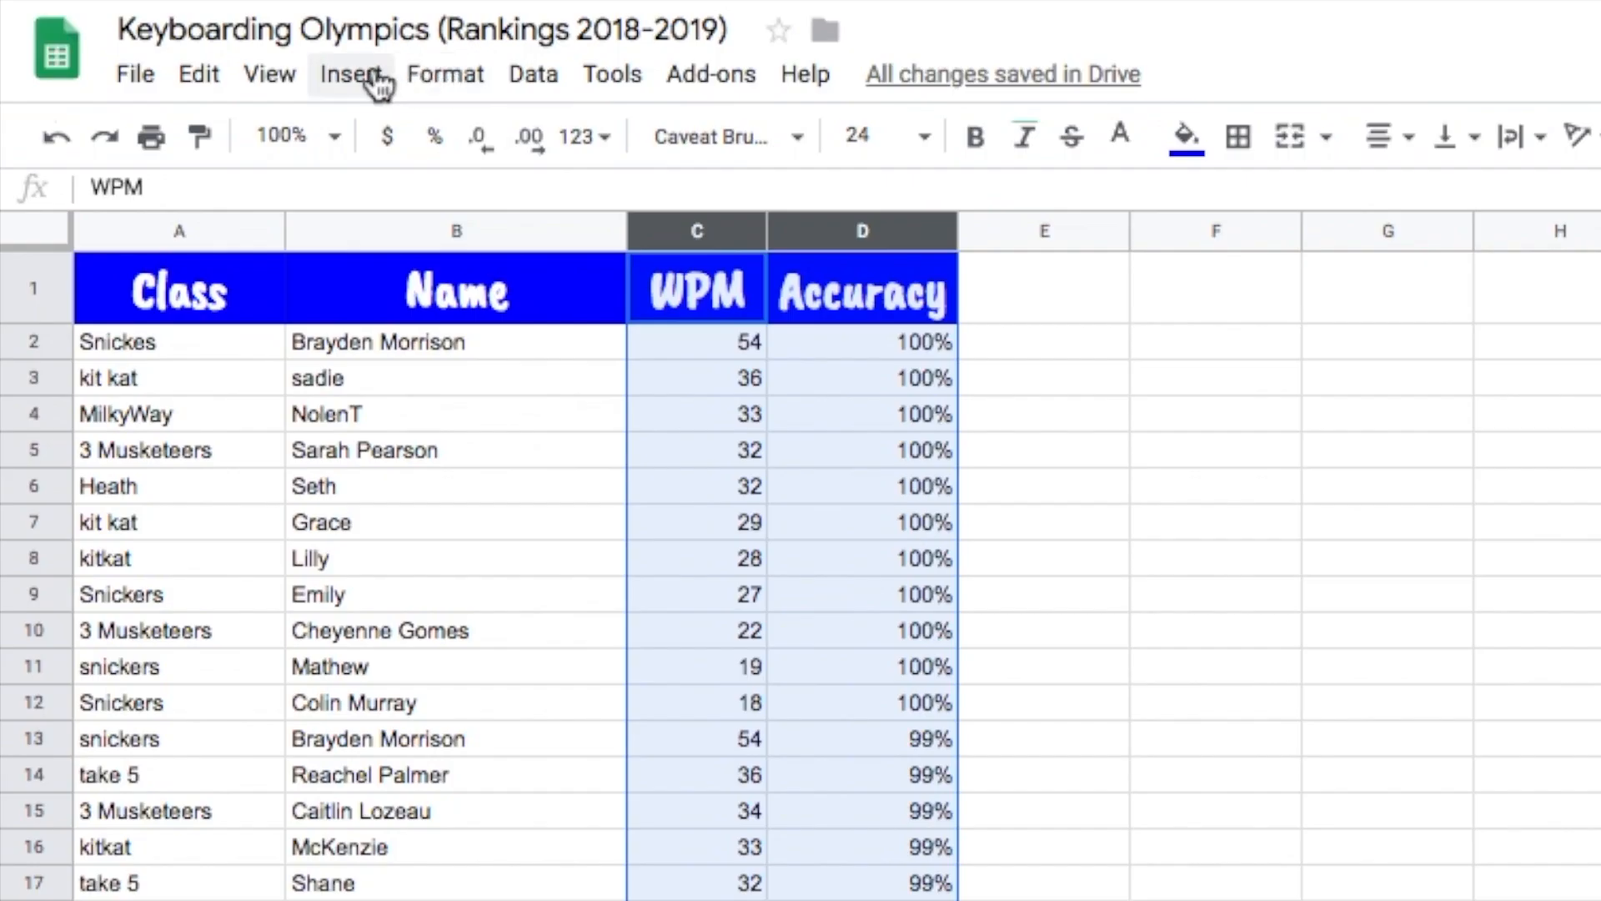
{"action": "left_click", "coordinate": [379, 83]}
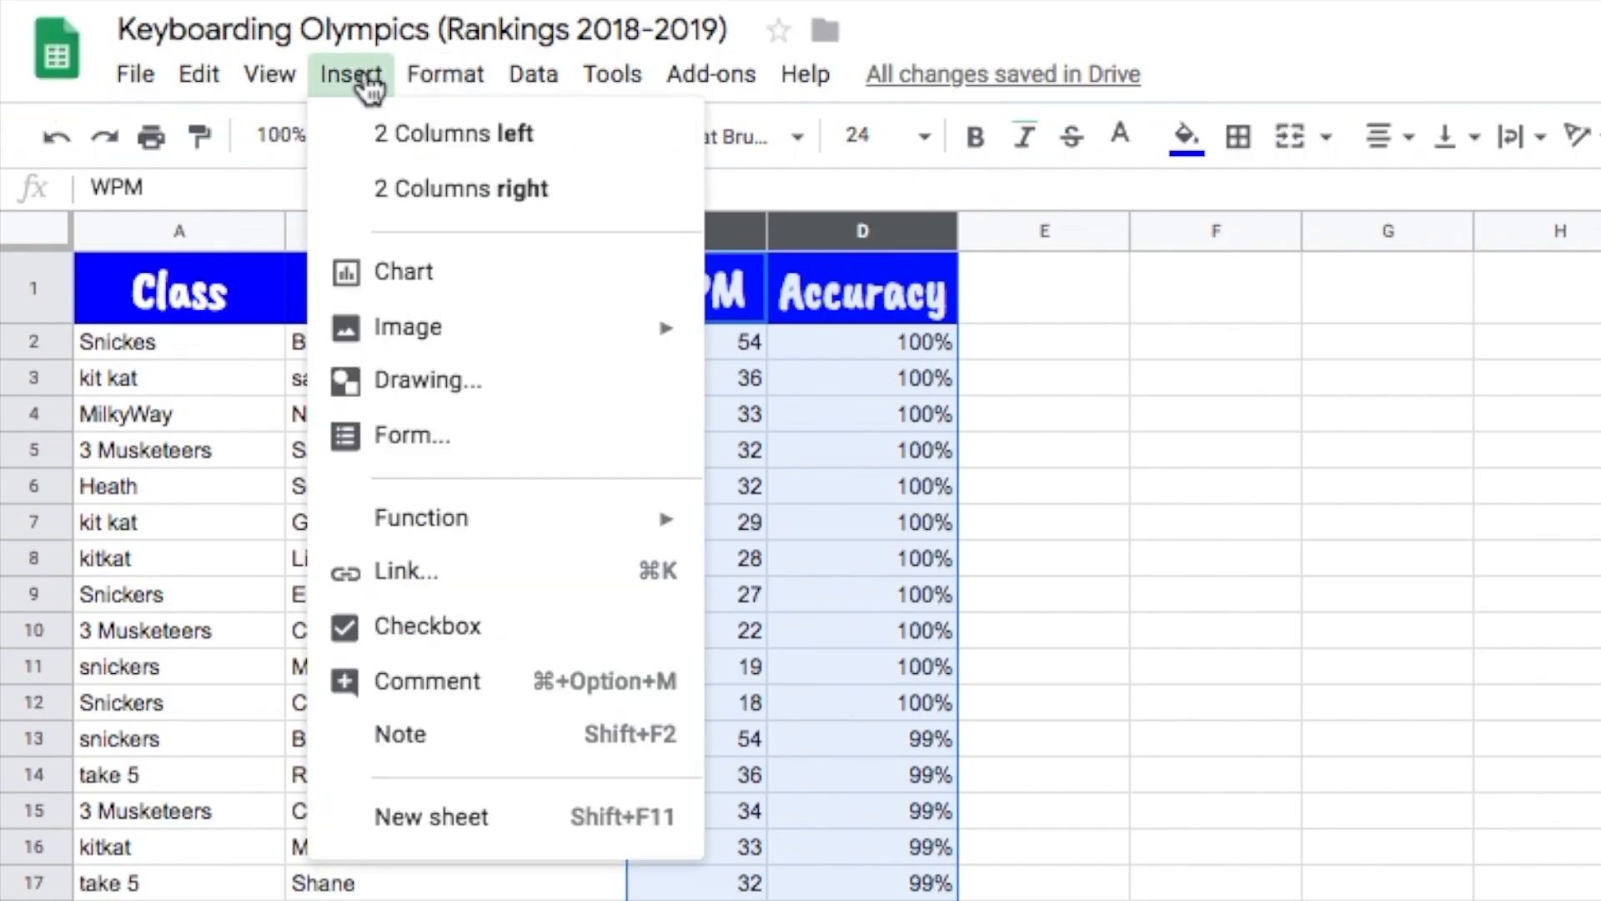
{"action": "left_click", "coordinate": [450, 272]}
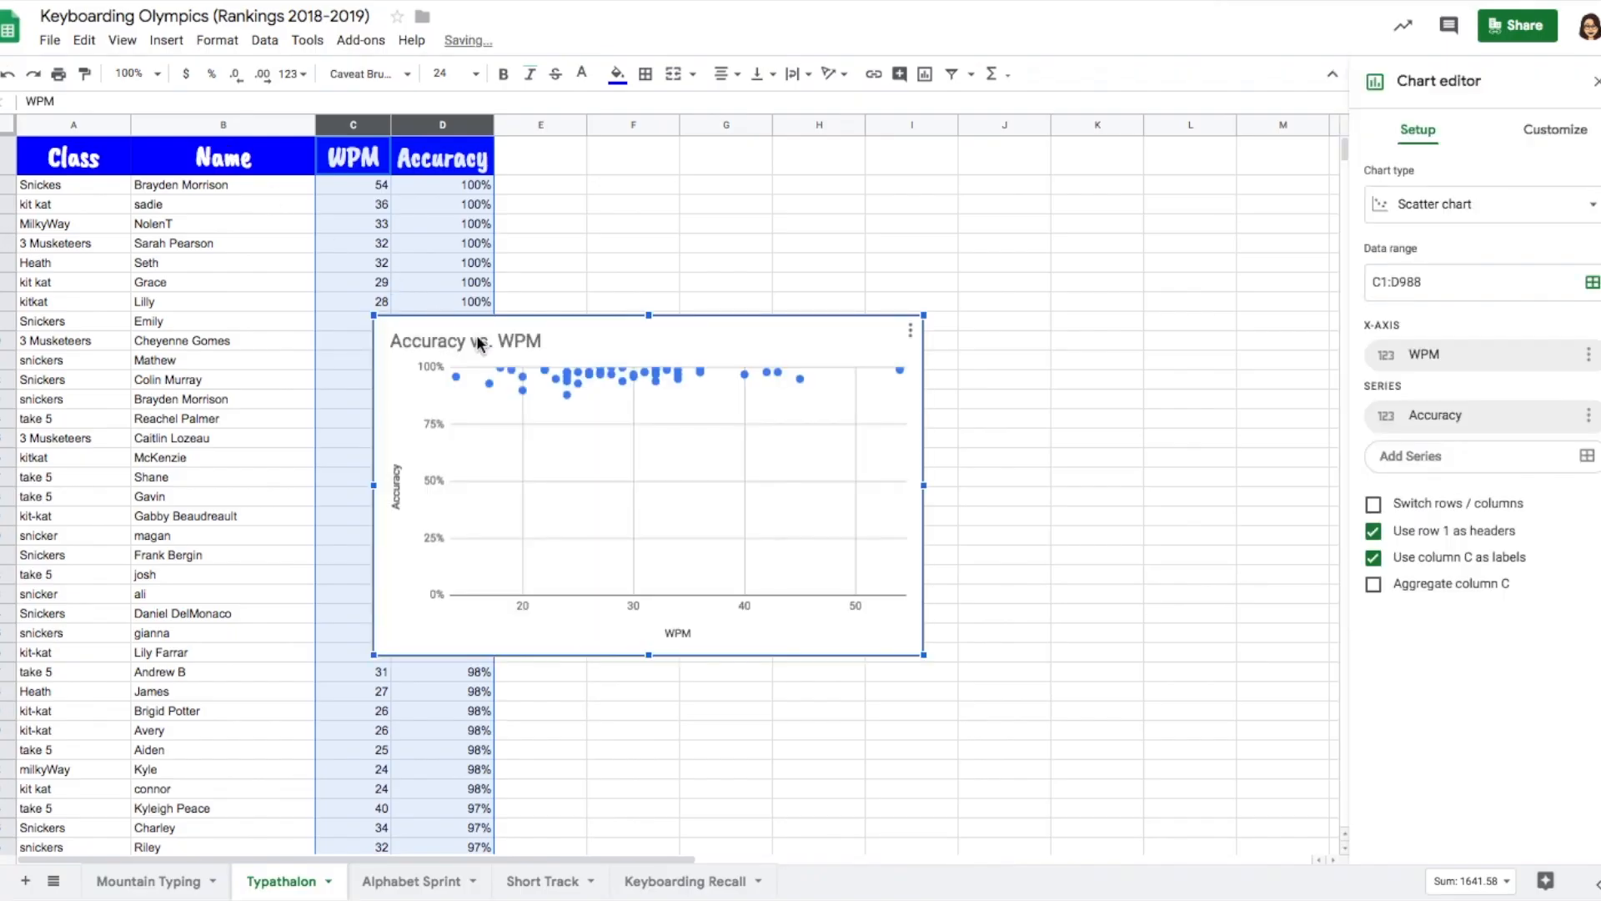
{"action": "left_click_drag", "start_coordinate": [564, 343], "coordinate": [762, 215]}
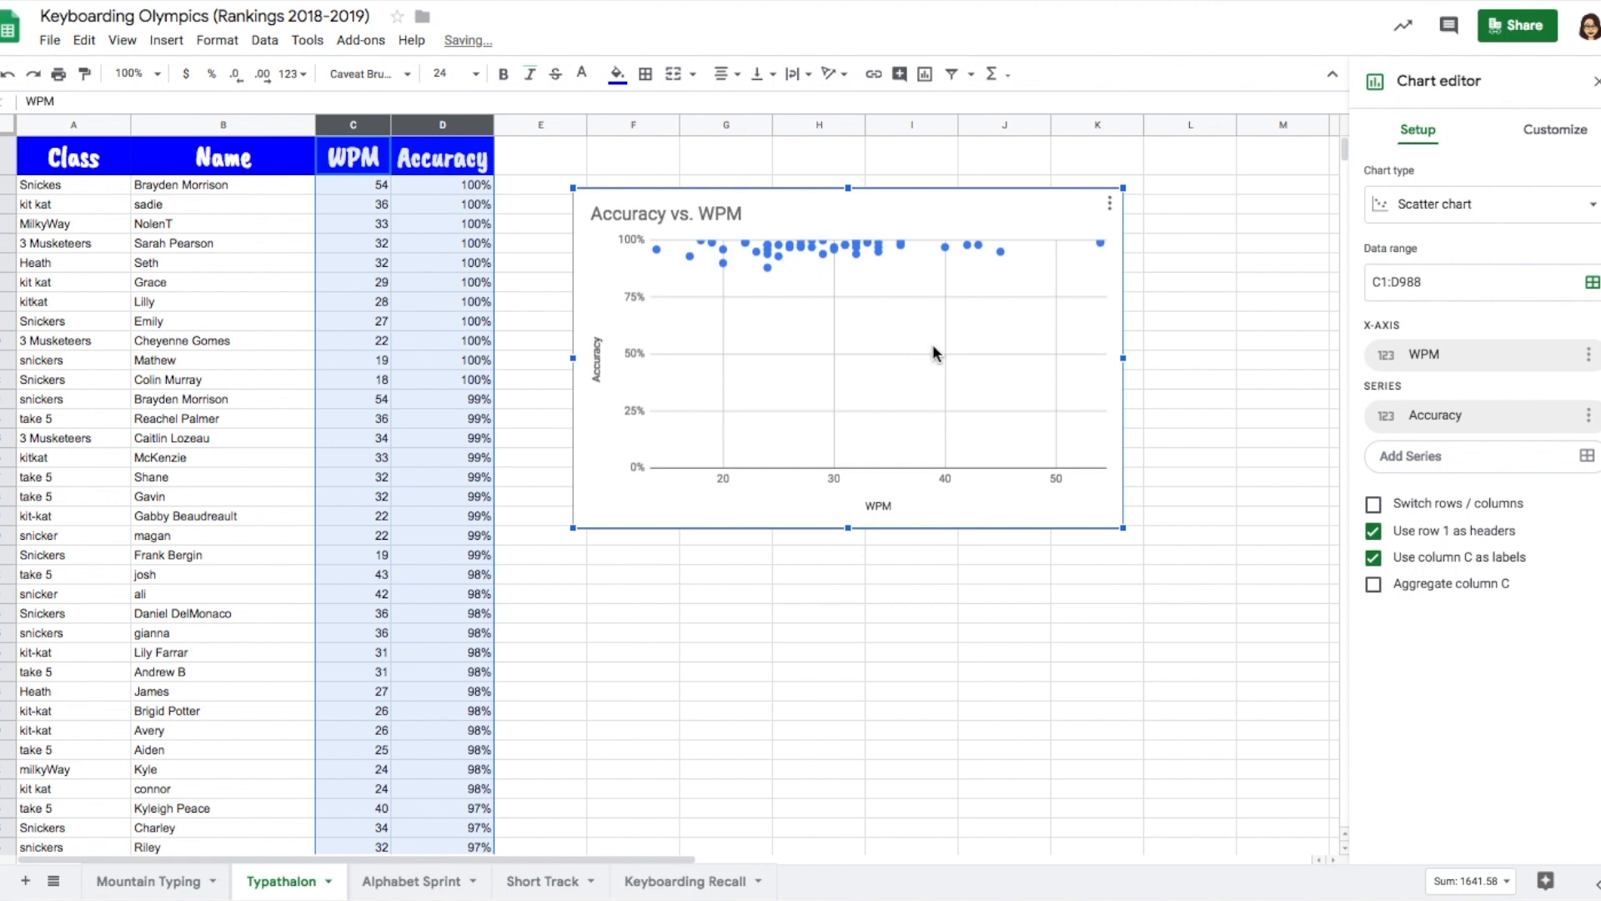
{"action": "left_click", "coordinate": [1438, 218]}
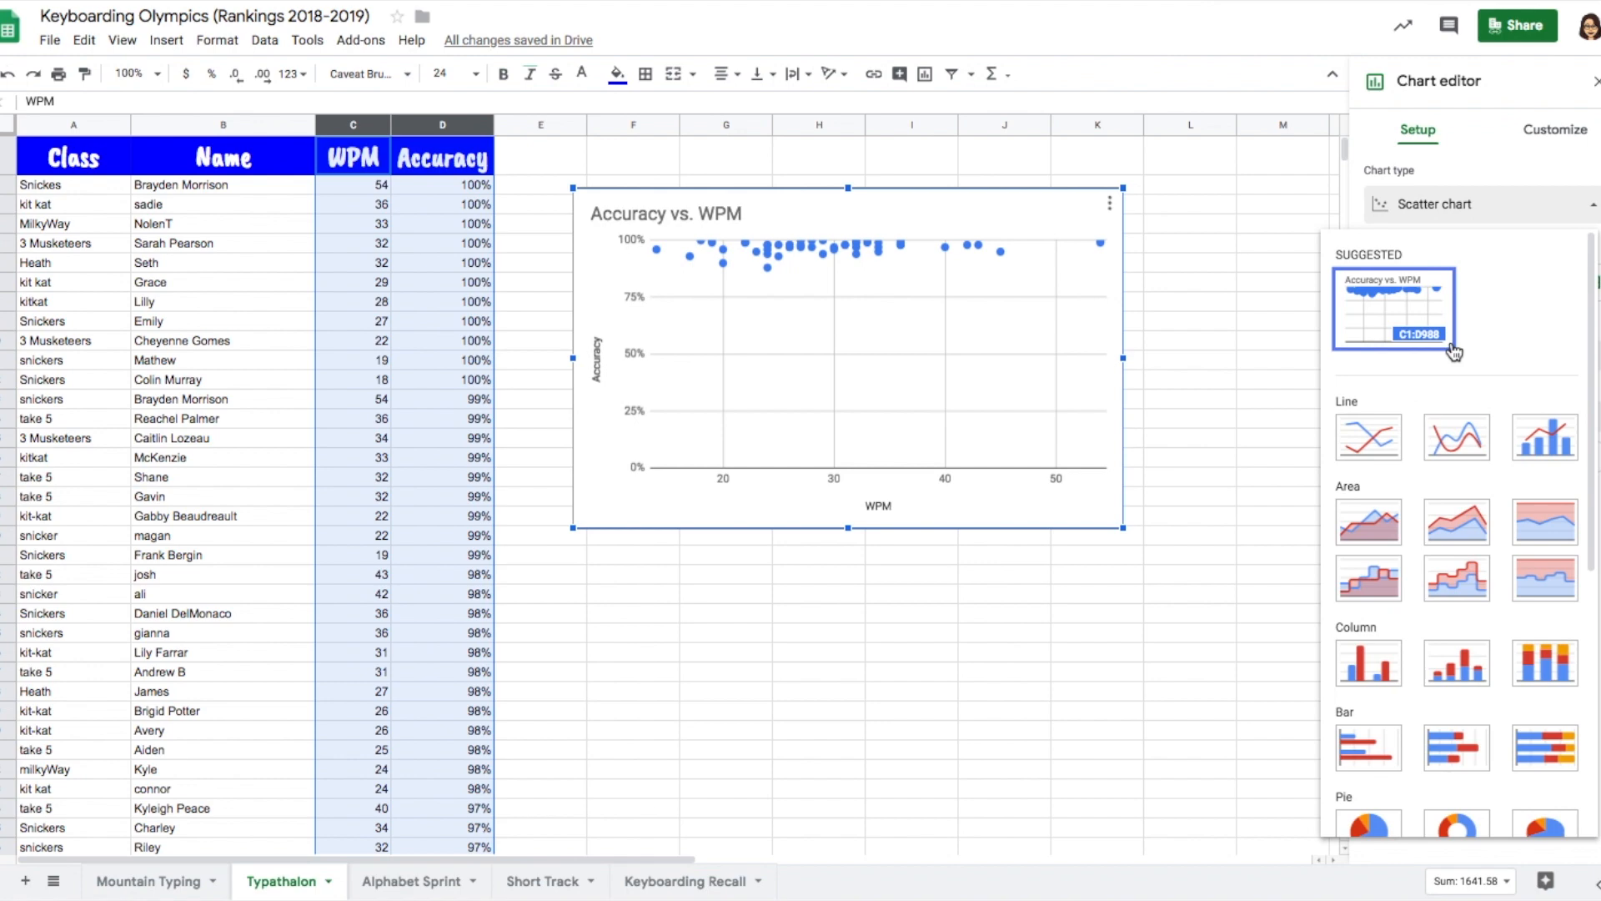
Step: Give the Accuracy vs. WPM chart a yellow background and the Comic Sans MS font
{"action": "left_click", "coordinate": [772, 328]}
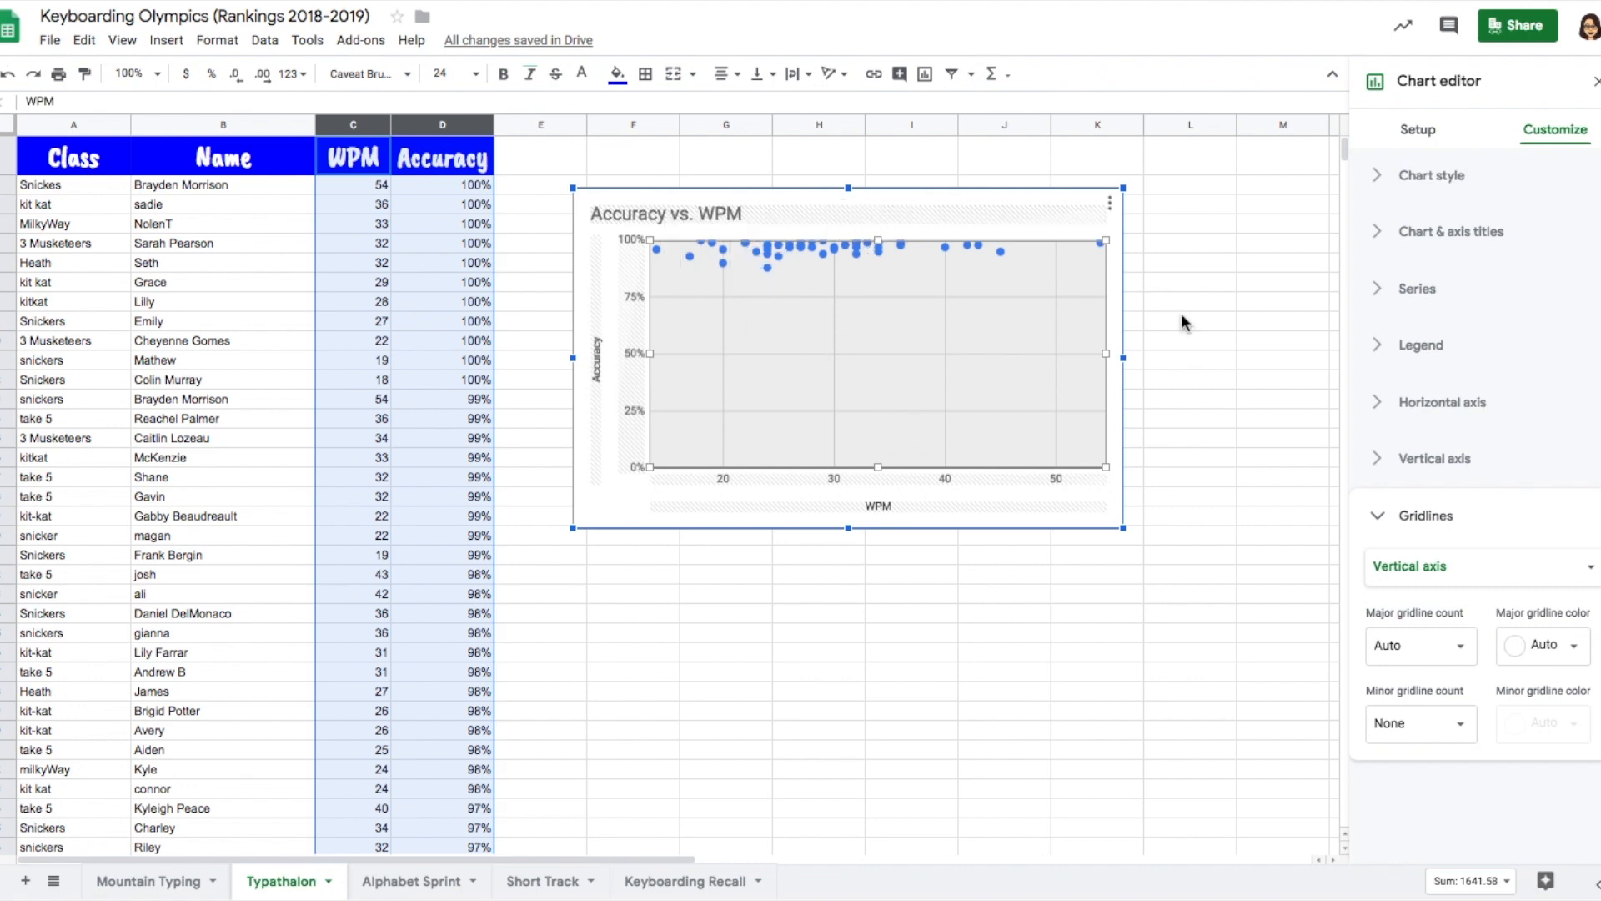
{"action": "left_click", "coordinate": [1372, 176]}
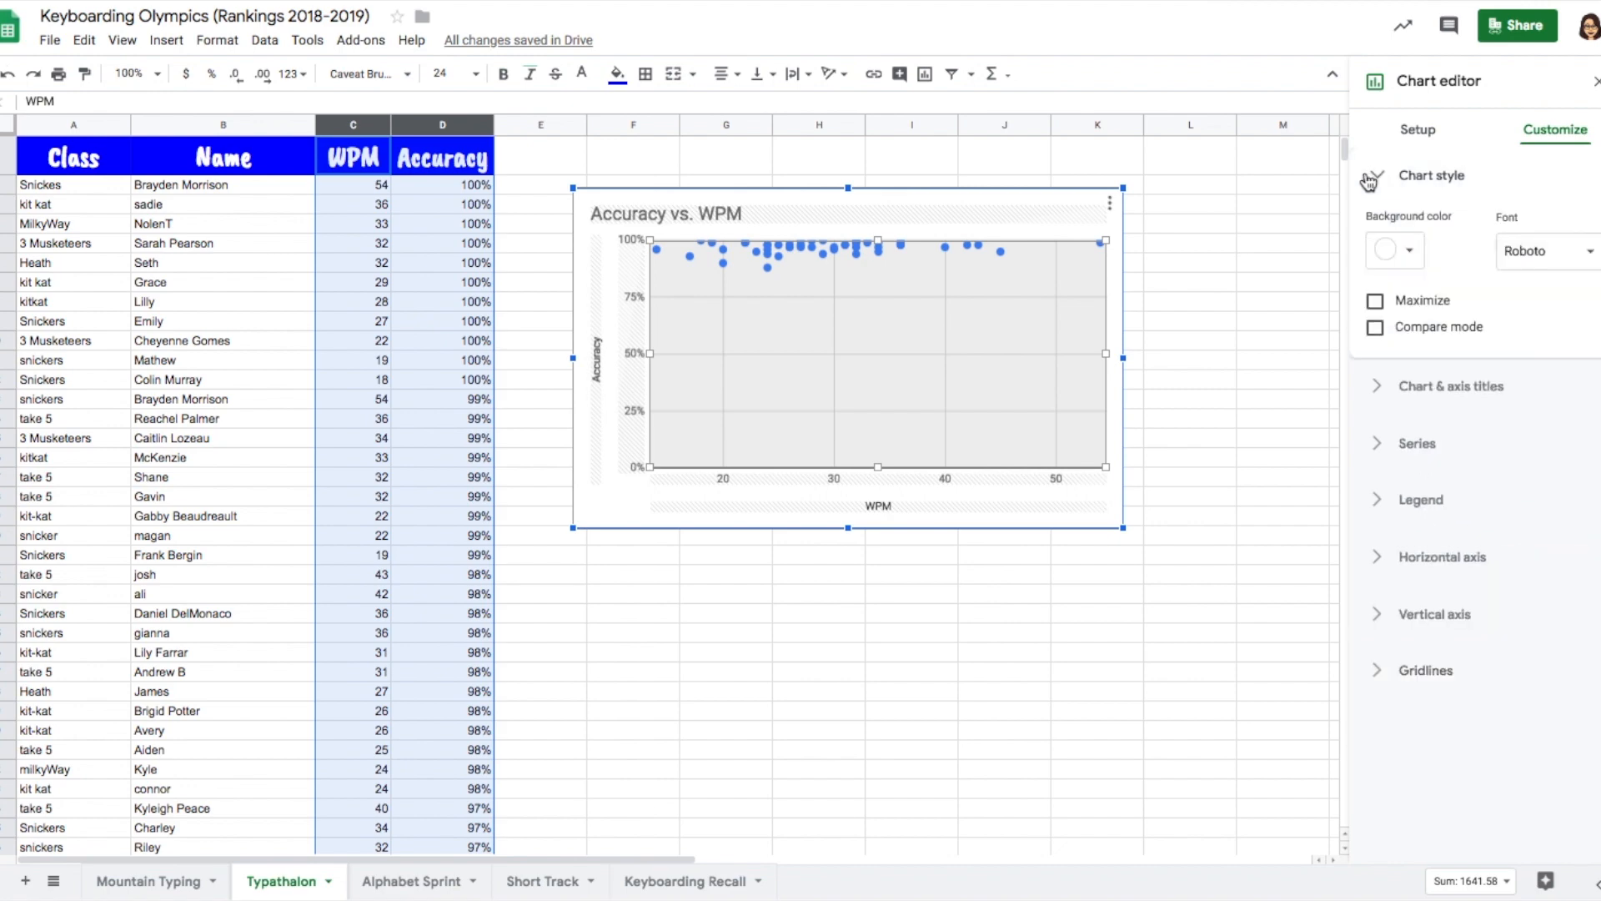
{"action": "left_click", "coordinate": [1415, 255]}
{"action": "left_click", "coordinate": [1432, 346]}
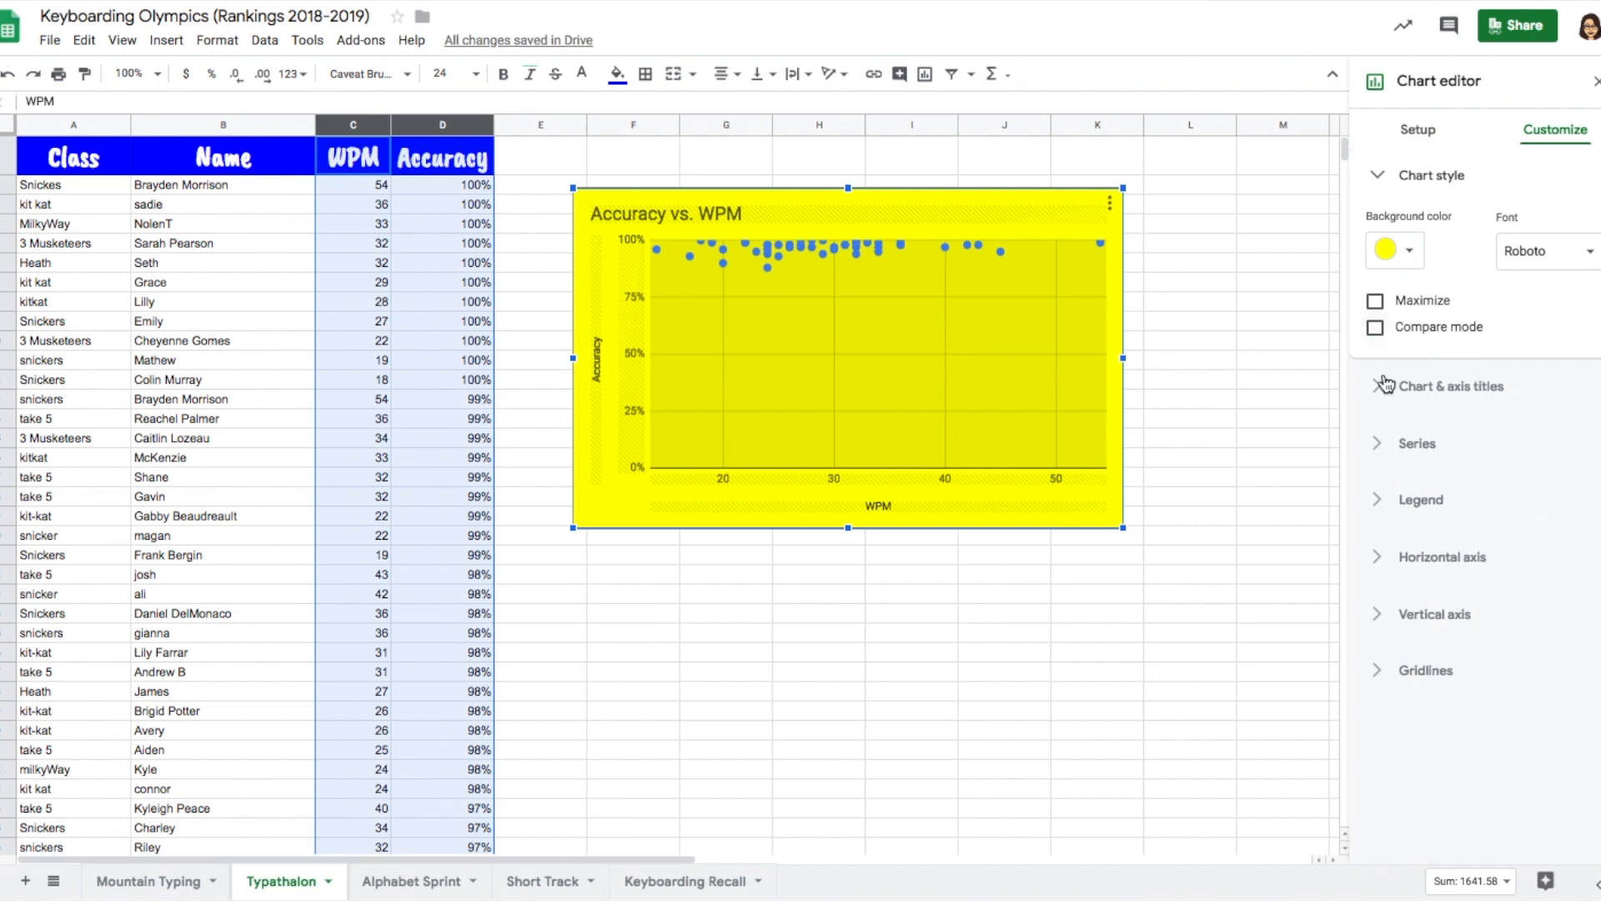
{"action": "left_click", "coordinate": [1526, 254]}
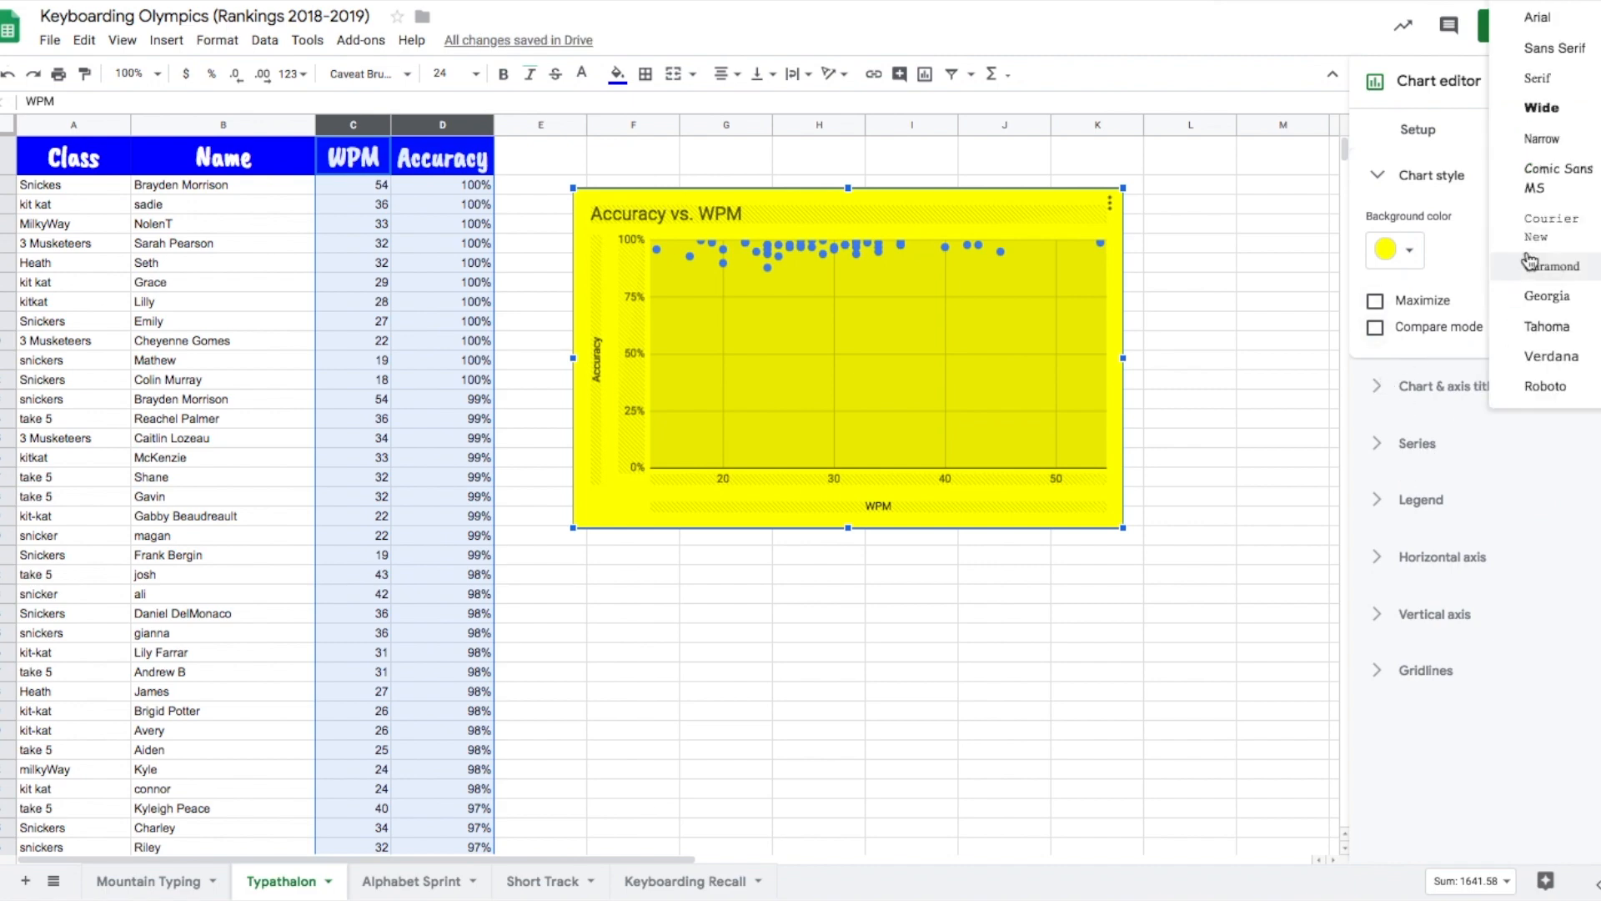
{"action": "left_click", "coordinate": [1555, 178]}
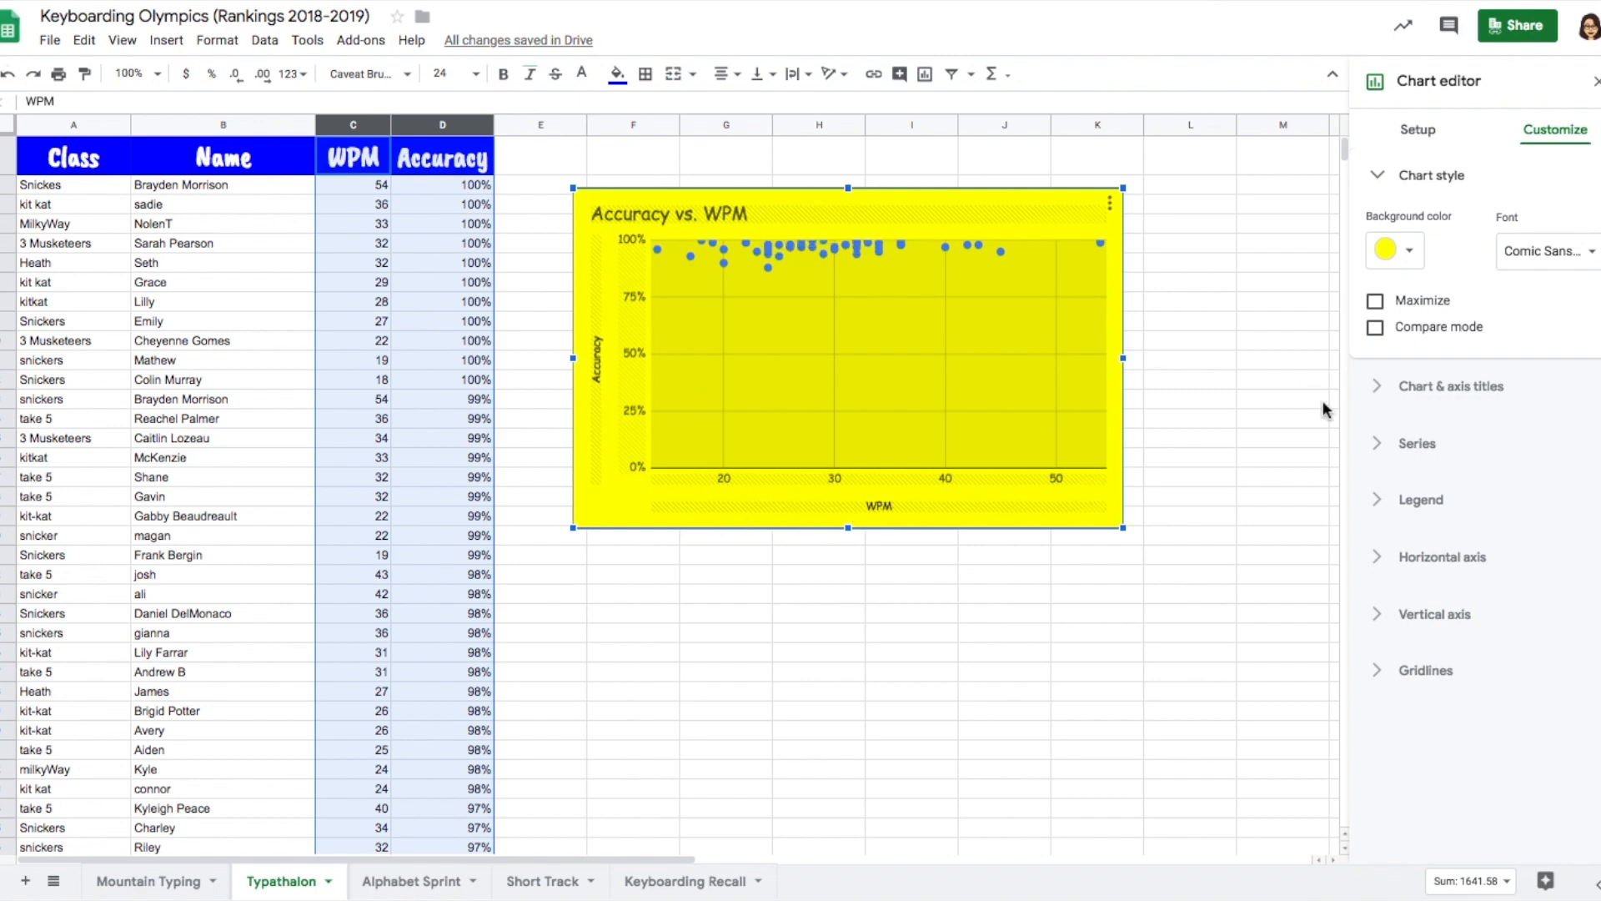
Step: Change the colour of the chart's Accuracy series to red
{"action": "left_click", "coordinate": [1391, 386]}
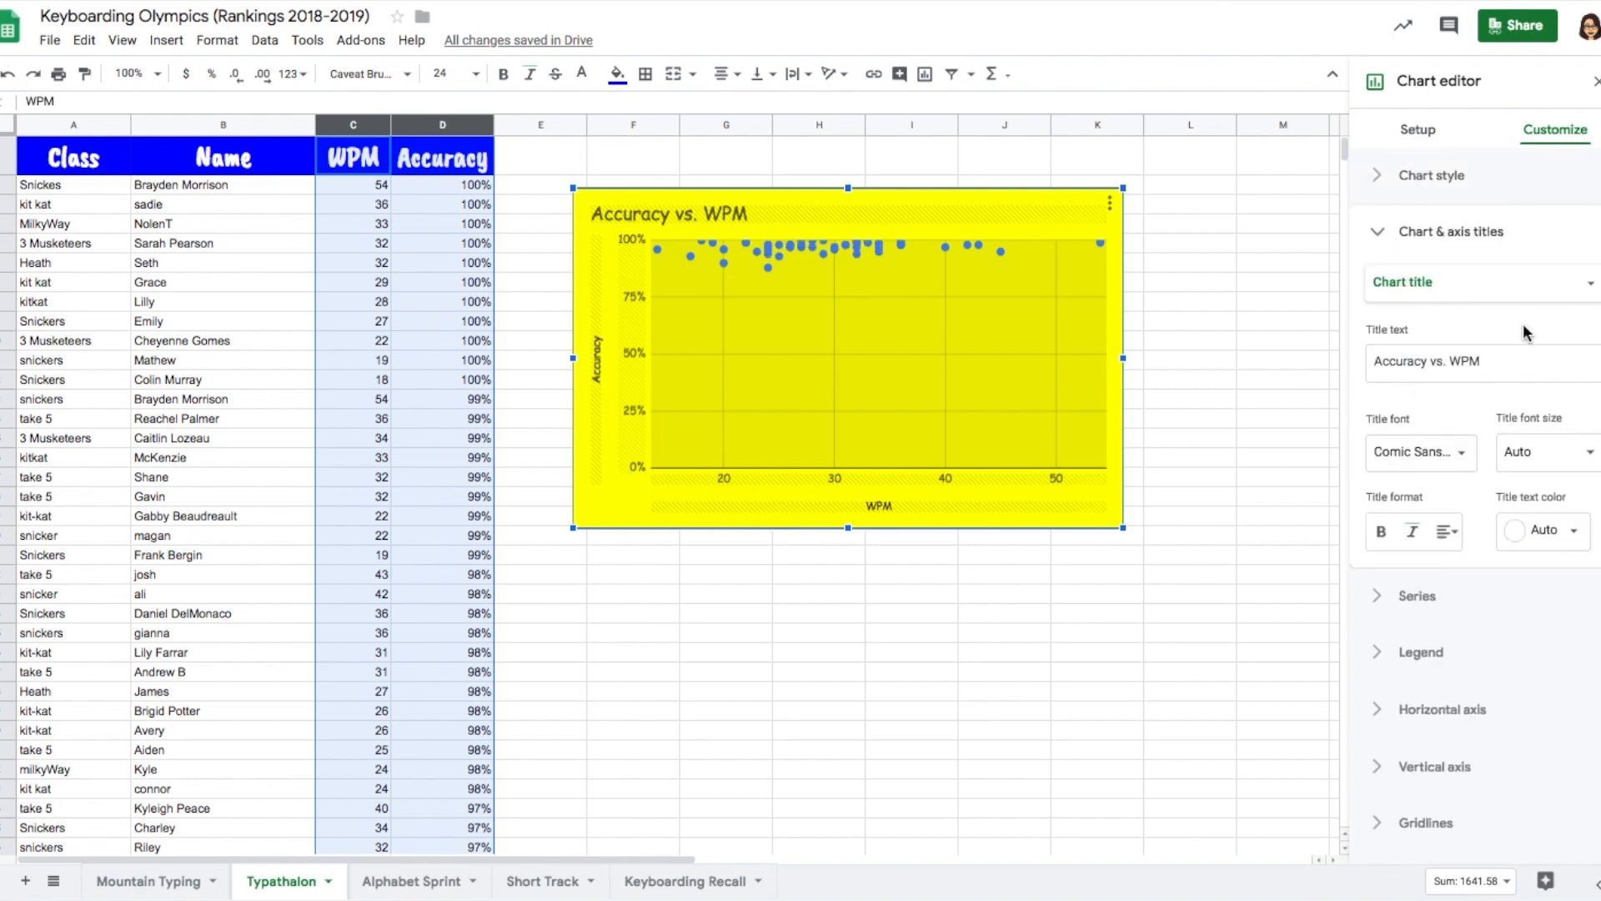
{"action": "left_click", "coordinate": [1377, 597]}
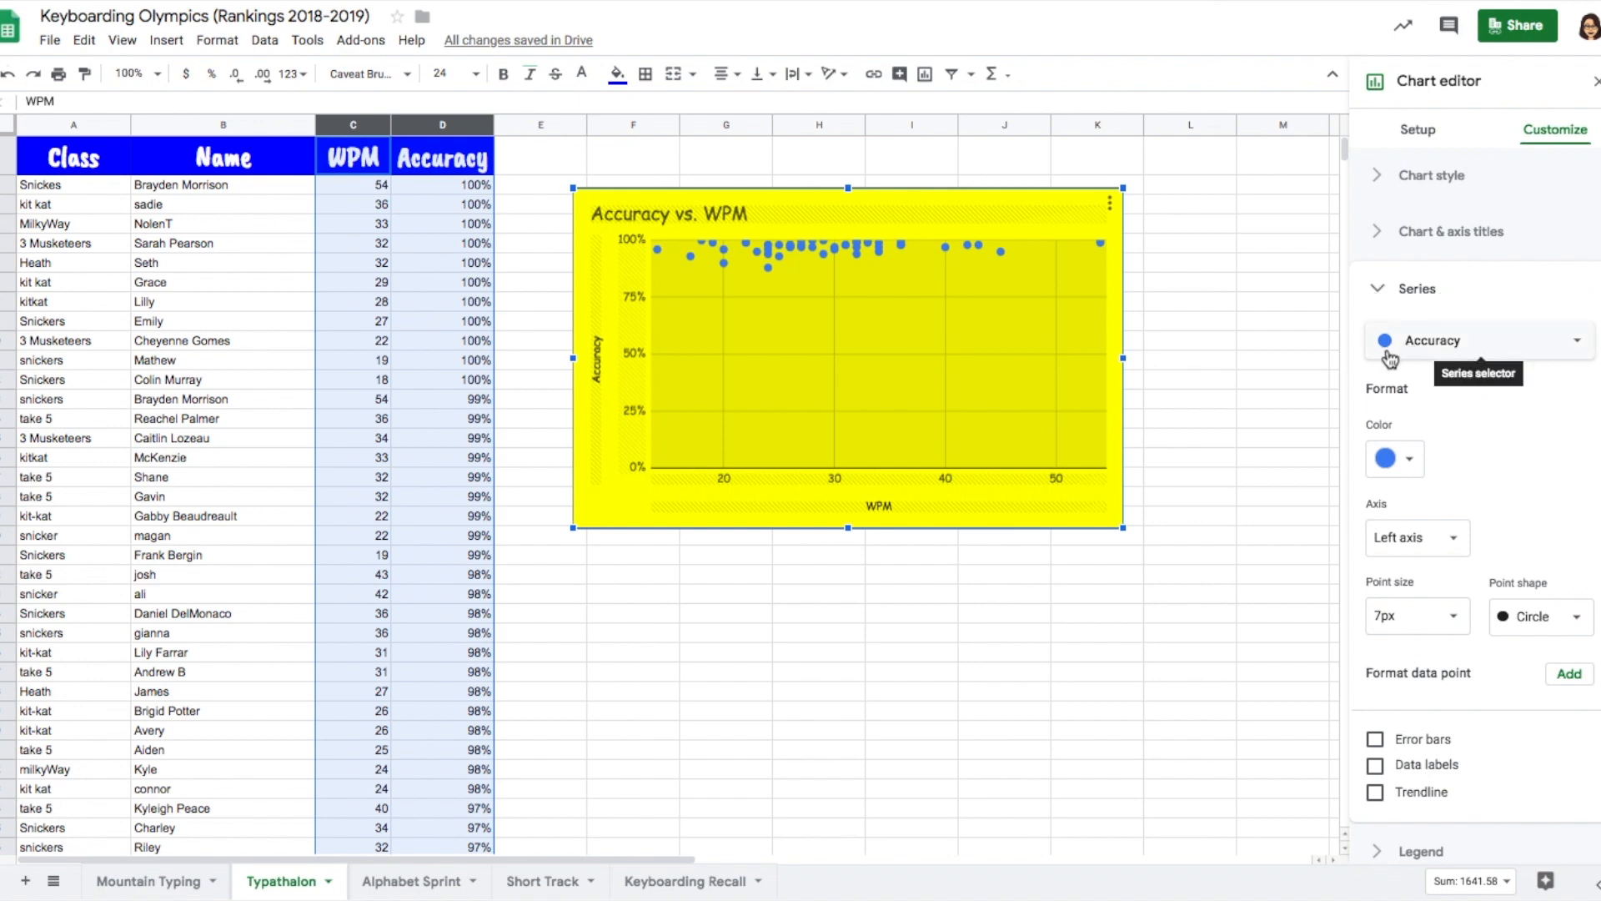
{"action": "mouse_move", "coordinate": [876, 258]}
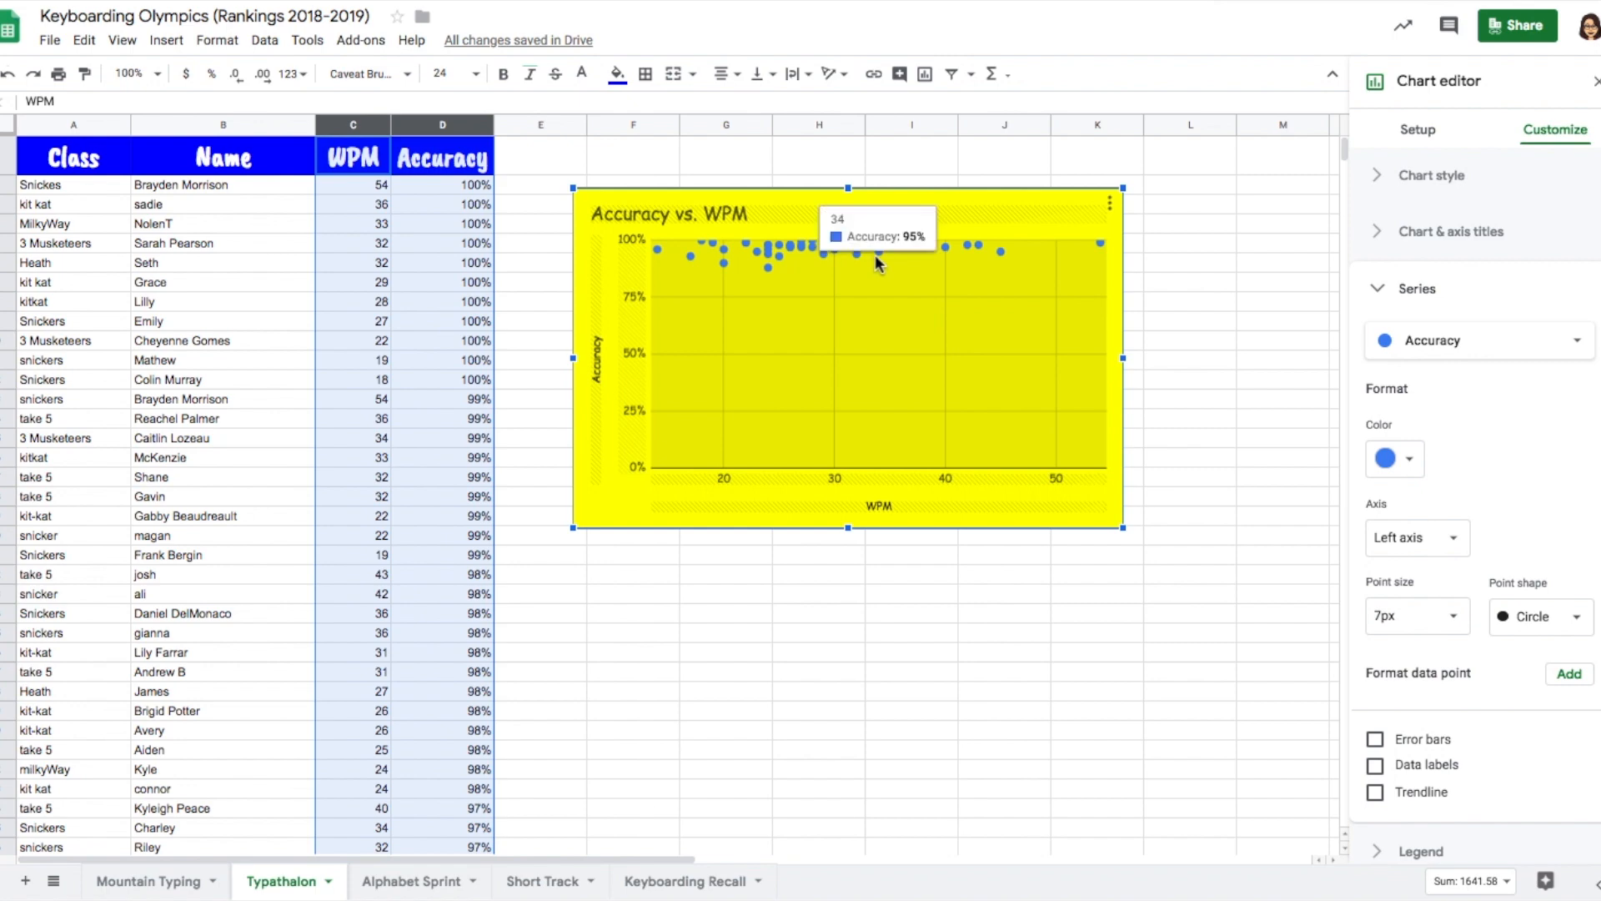
{"action": "left_click", "coordinate": [1410, 461]}
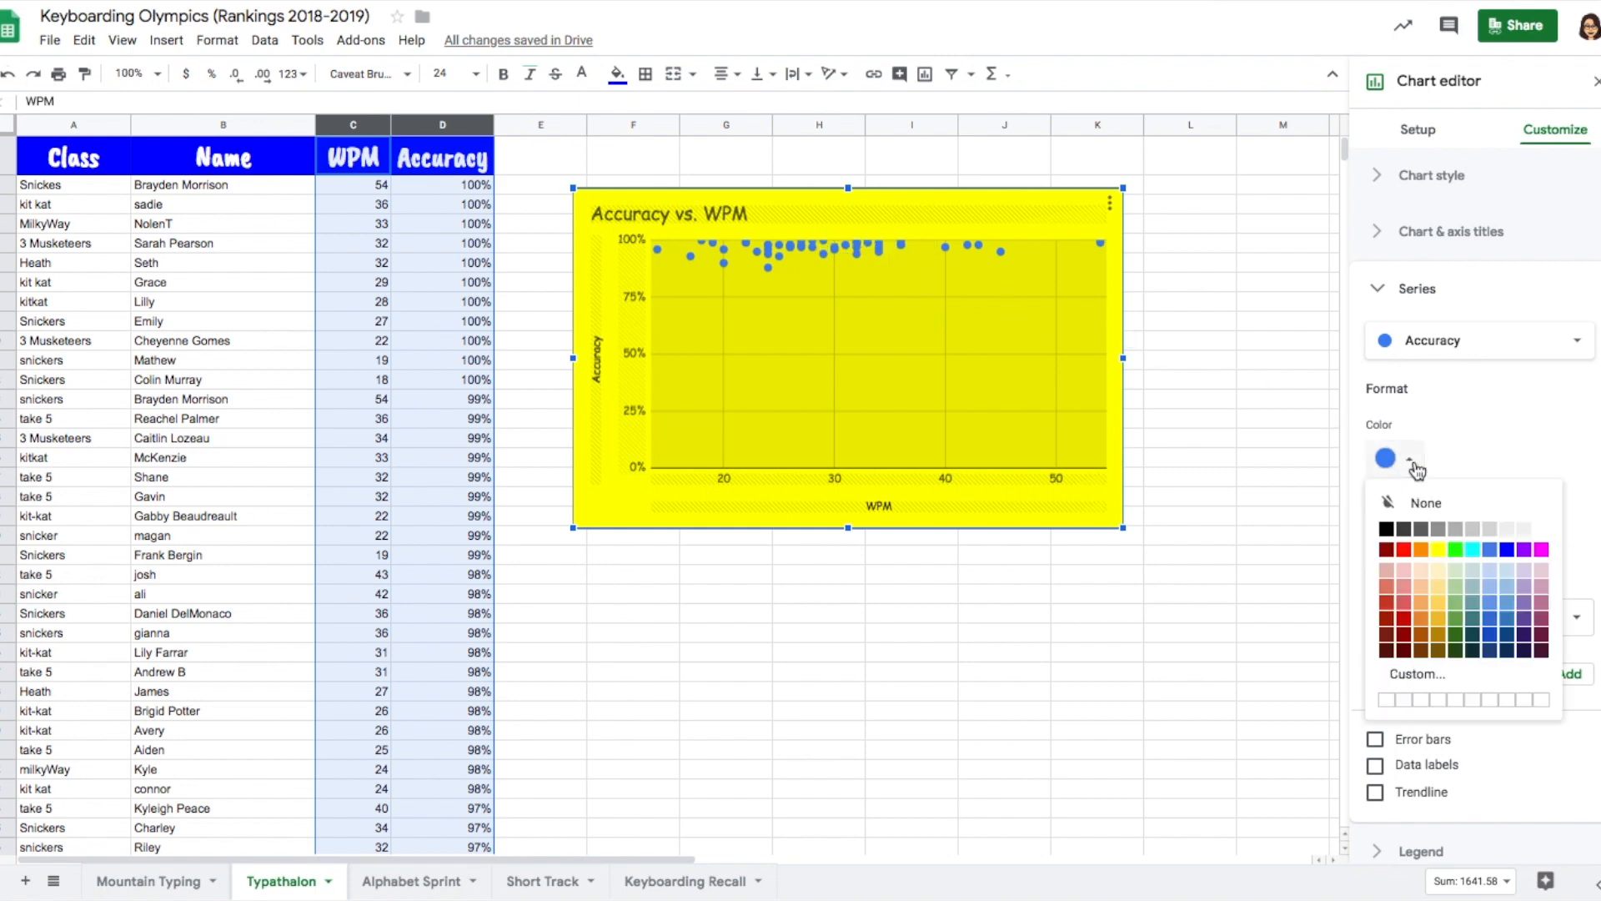
{"action": "left_click", "coordinate": [1406, 549]}
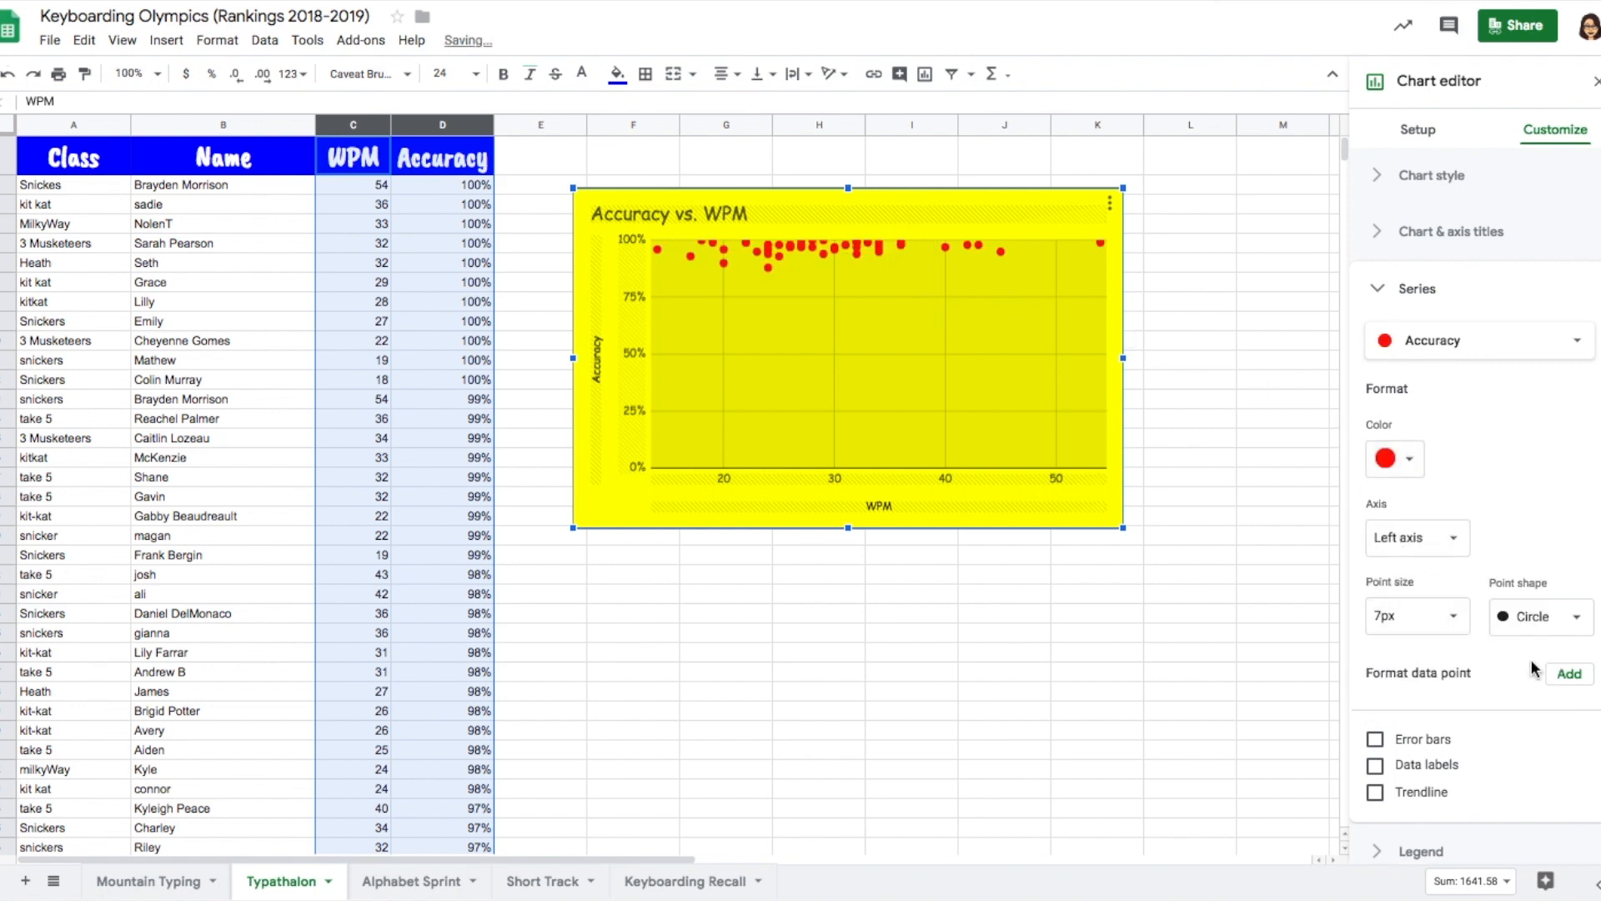
Step: Change the Accuracy series points to the Star shape at a point size of 10px
{"action": "left_click", "coordinate": [1549, 616]}
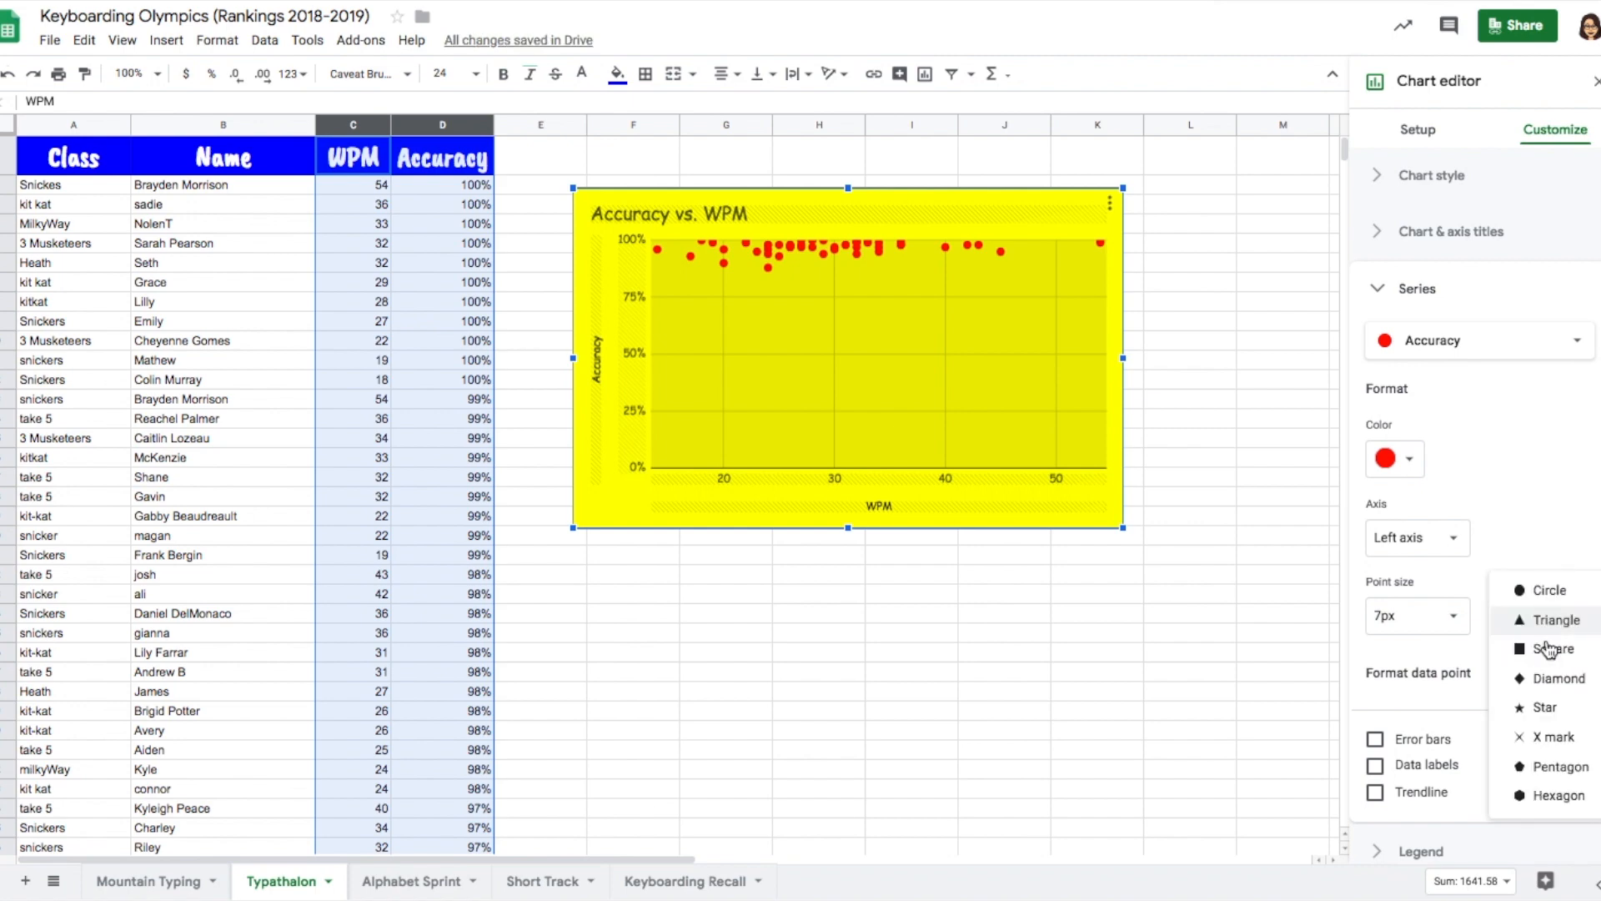
{"action": "left_click", "coordinate": [1553, 708]}
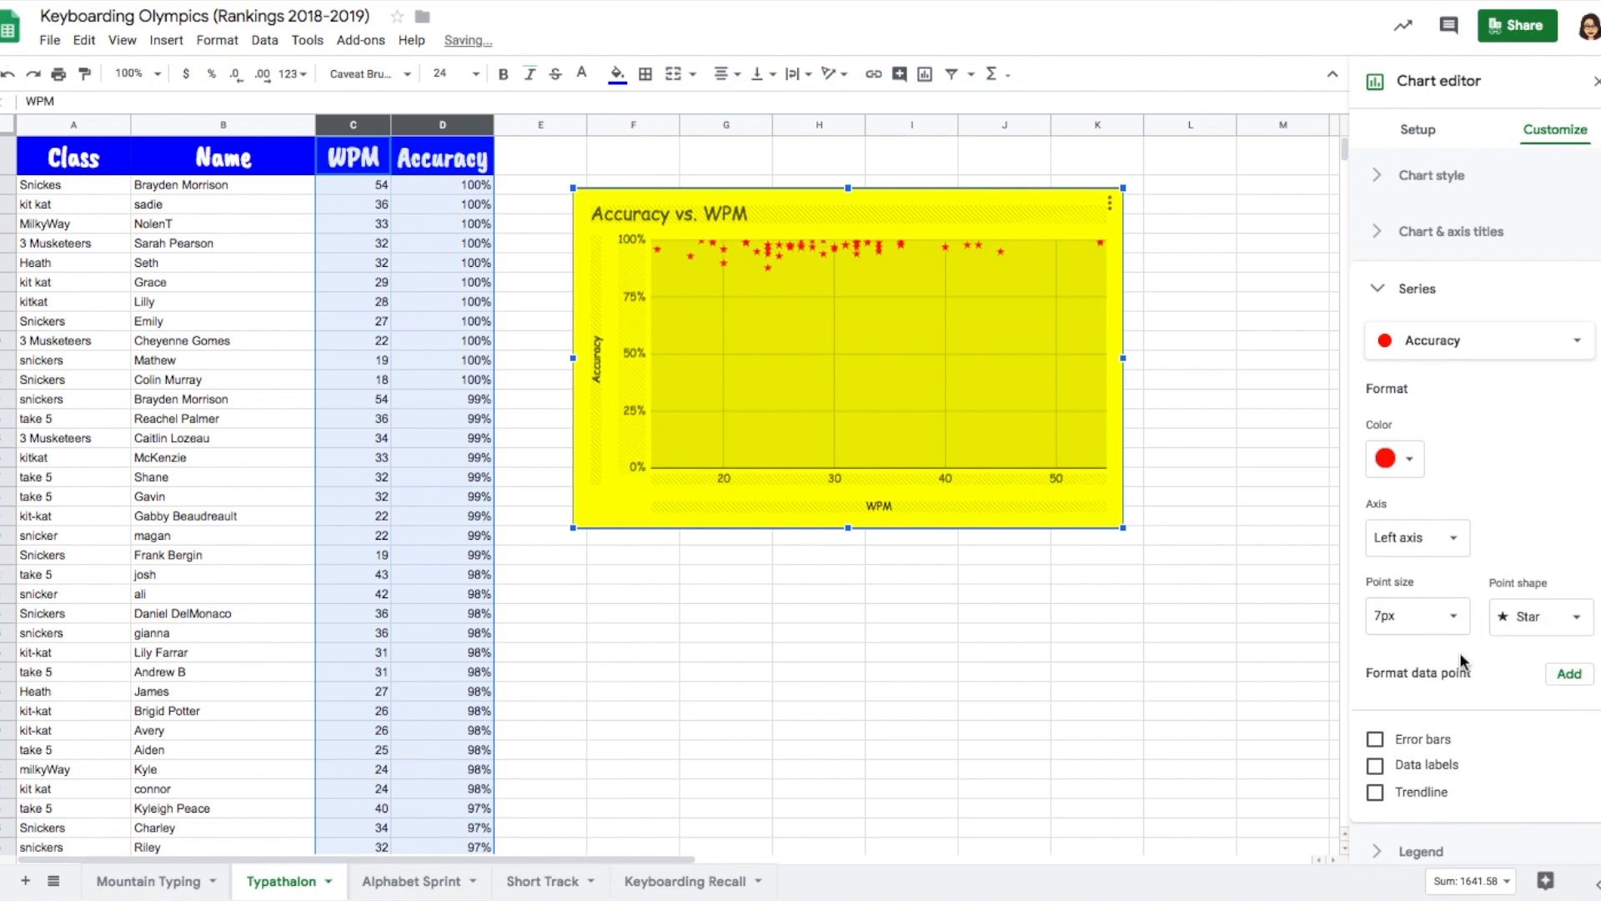
{"action": "left_click", "coordinate": [1399, 616]}
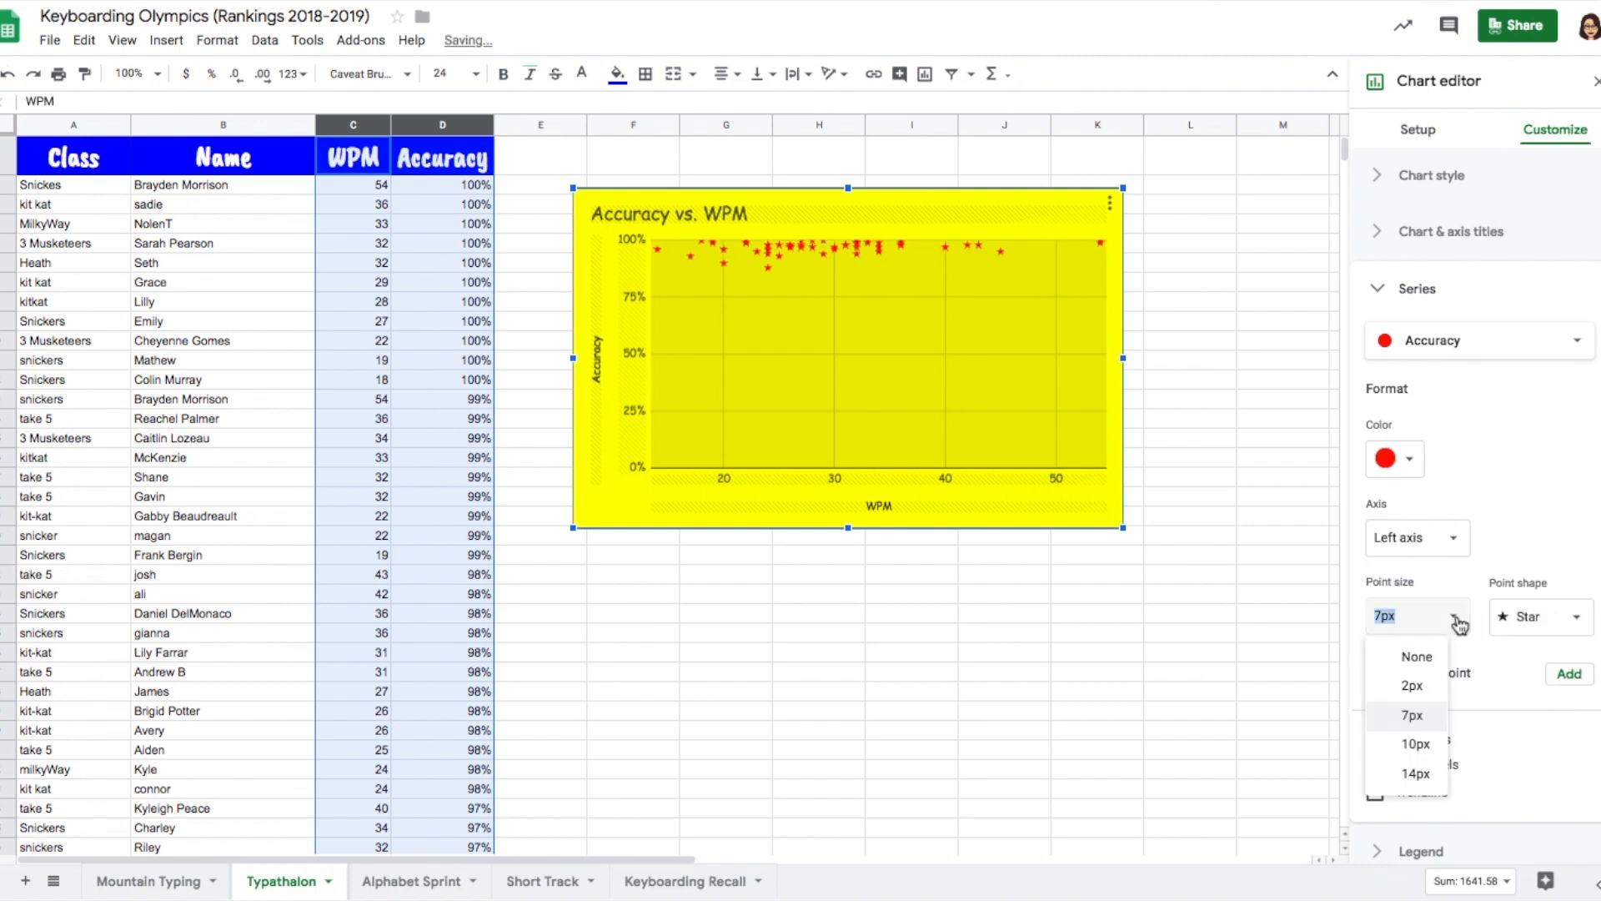
{"action": "left_click", "coordinate": [1421, 742]}
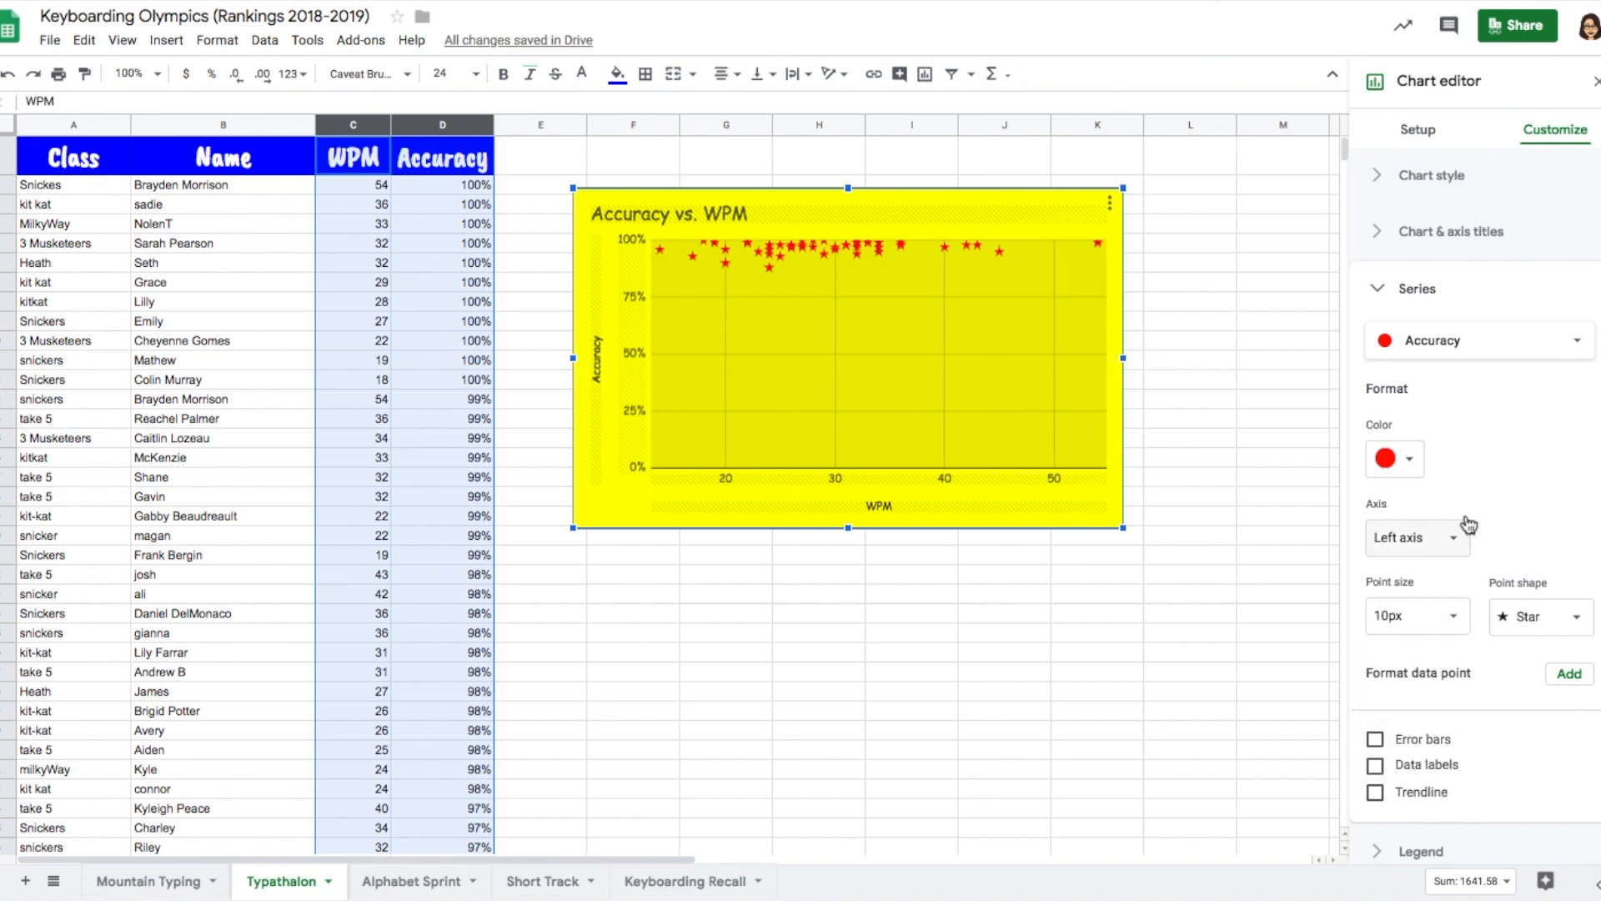
{"action": "left_click", "coordinate": [1380, 290]}
{"action": "left_click_drag", "start_coordinate": [957, 212], "coordinate": [951, 264]}
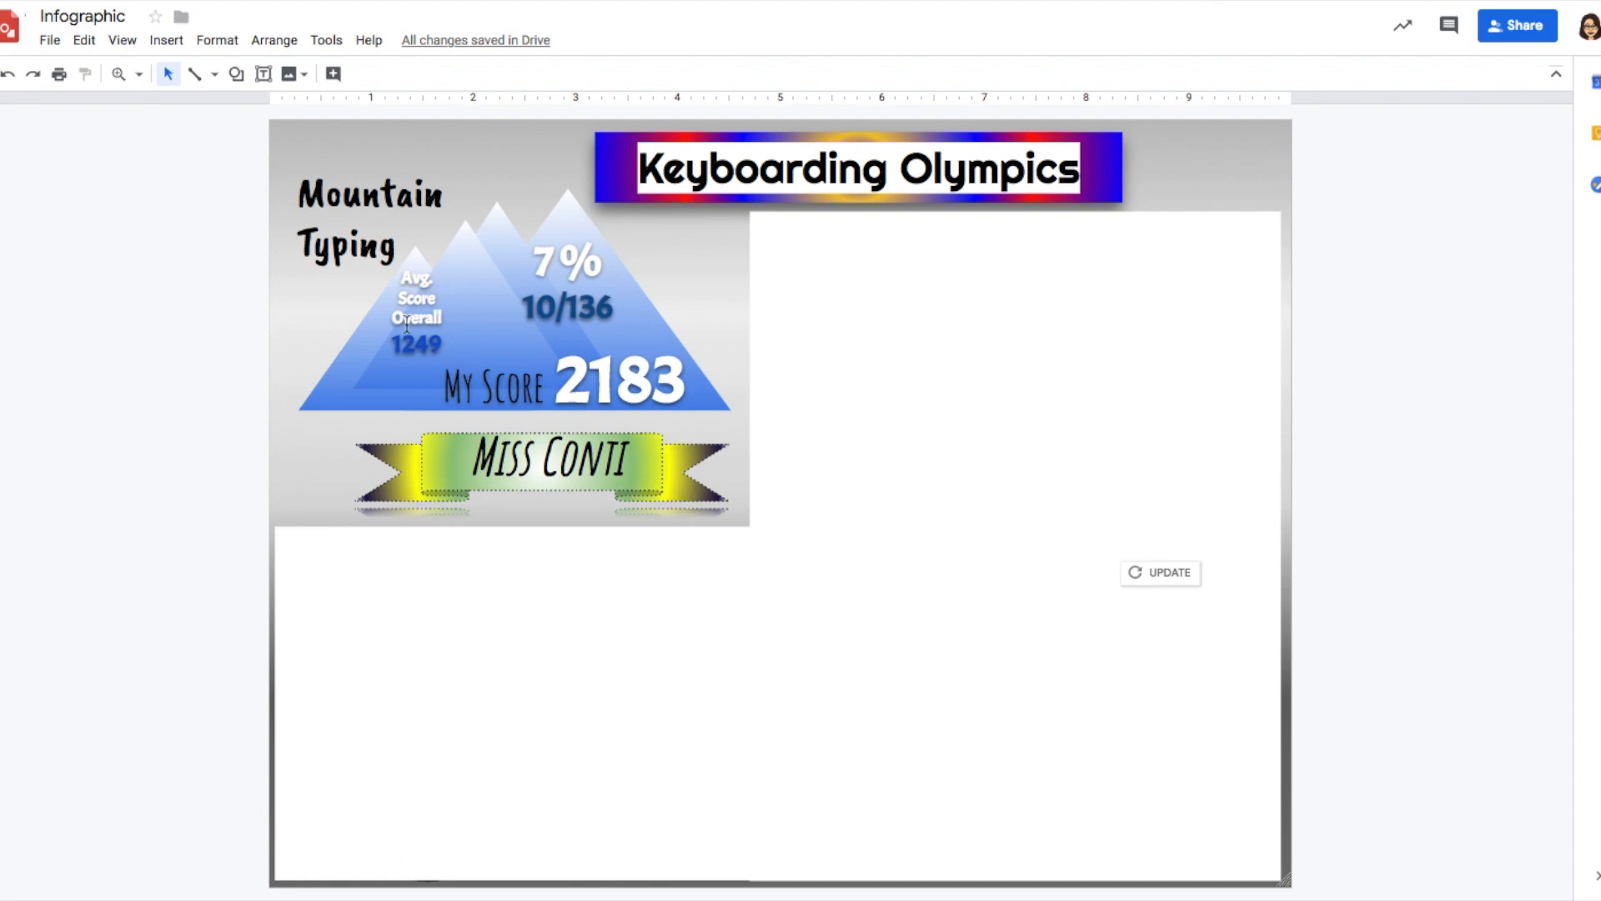
Step: Import the Accuracy vs. WPM chart from the Keyboarding Olympics (Rankings 2018-2019) spreadsheet into the Infographic drawing, linked to the spreadsheet
{"action": "left_click", "coordinate": [176, 48]}
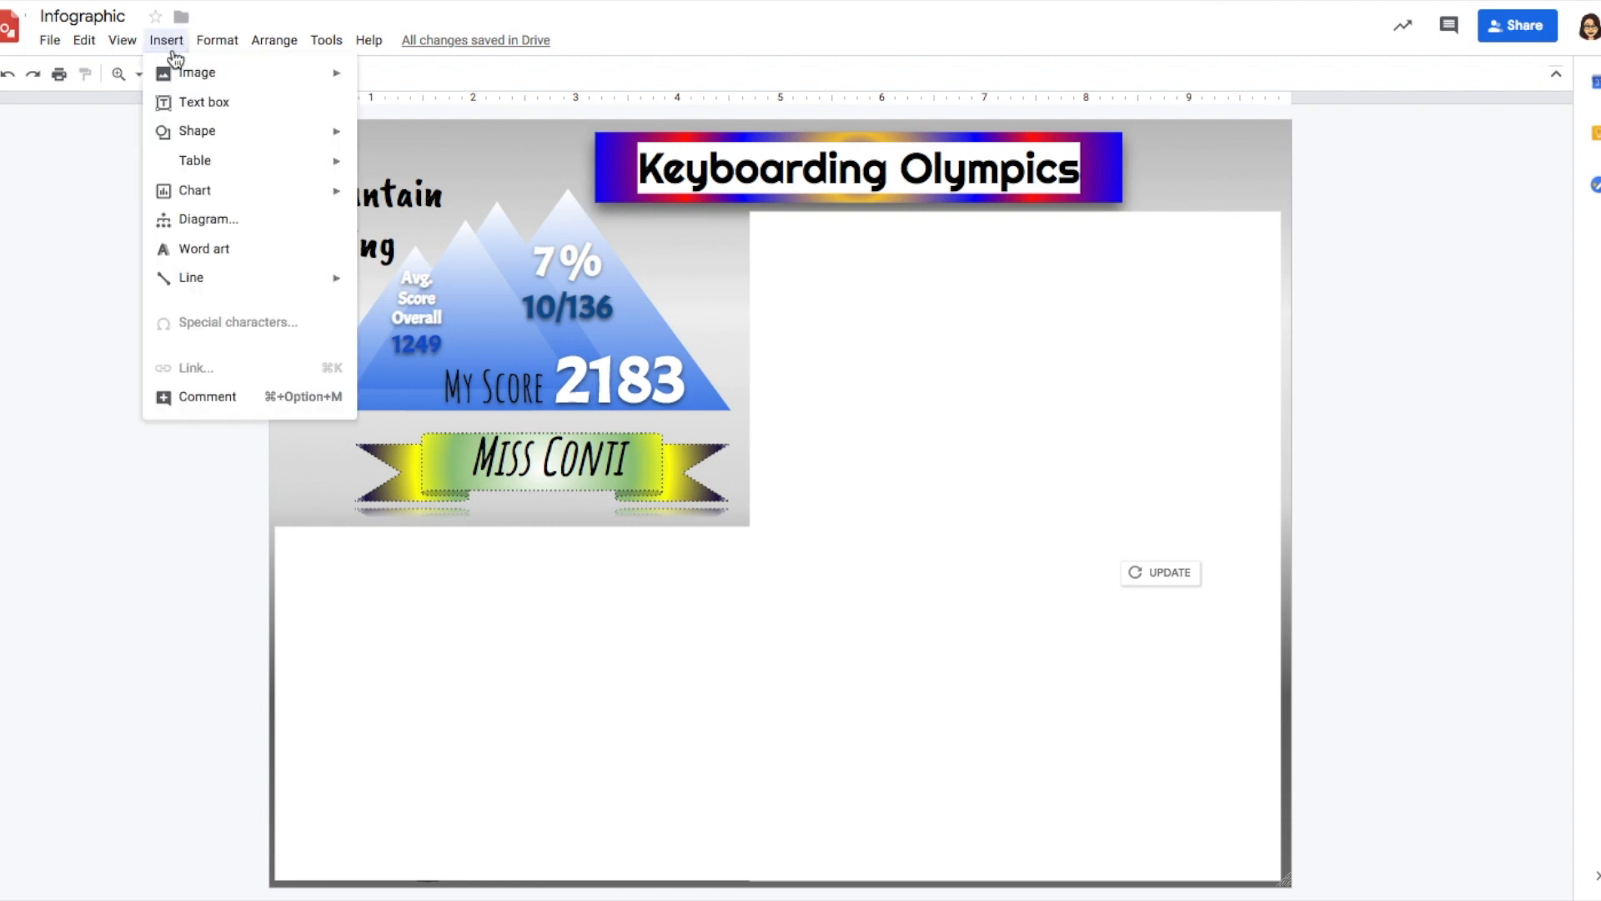
{"action": "mouse_move", "coordinate": [184, 195]}
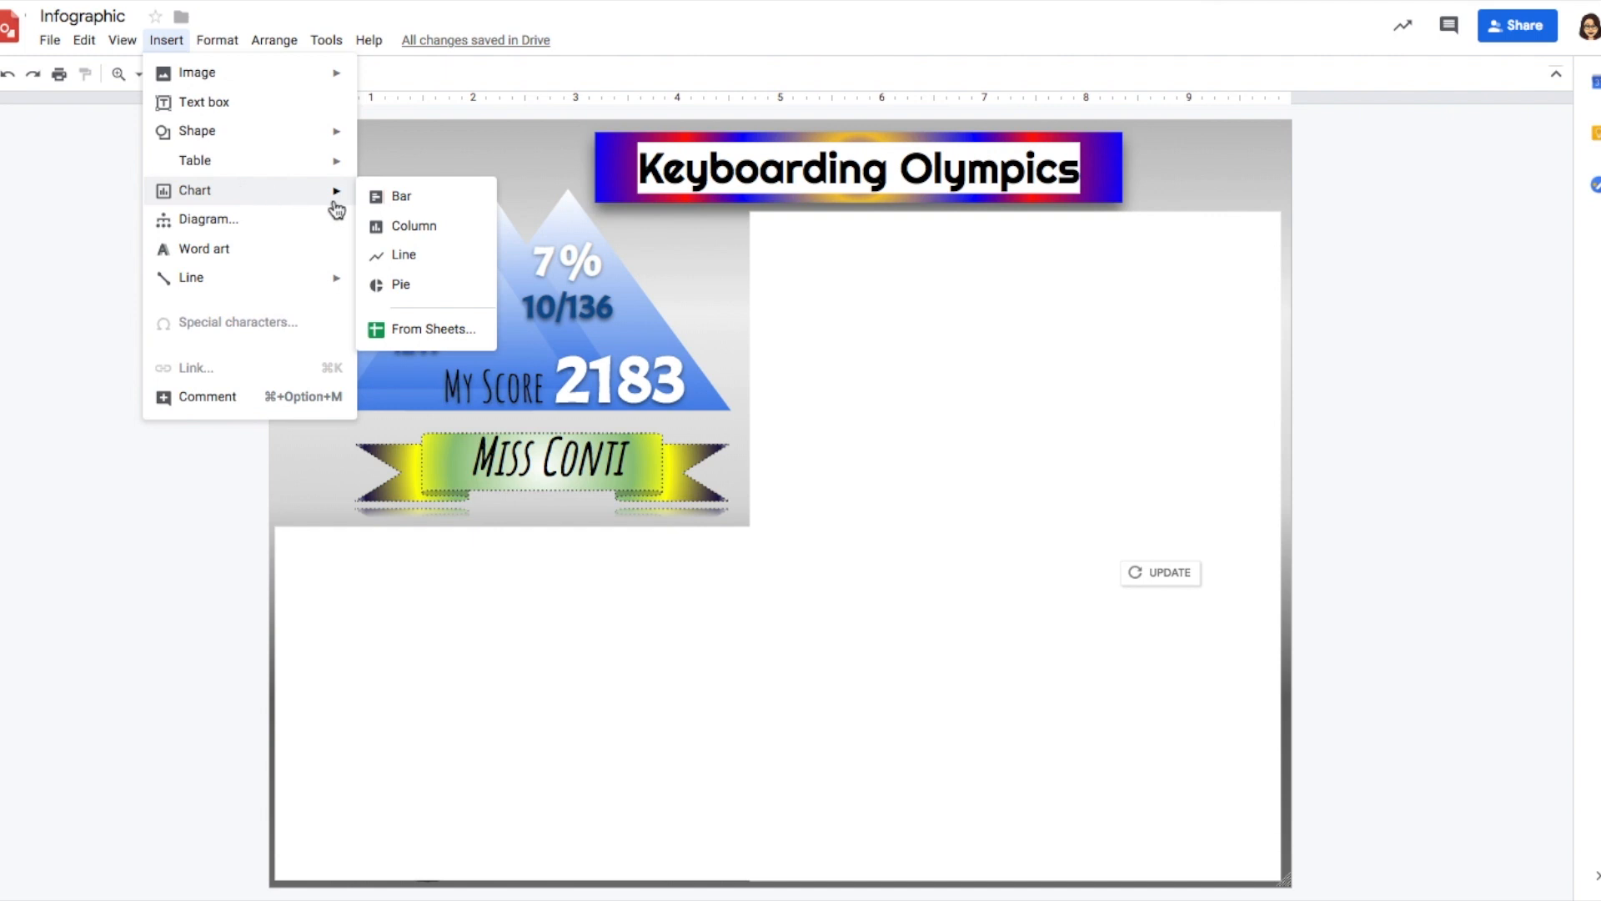
{"action": "left_click", "coordinate": [463, 335]}
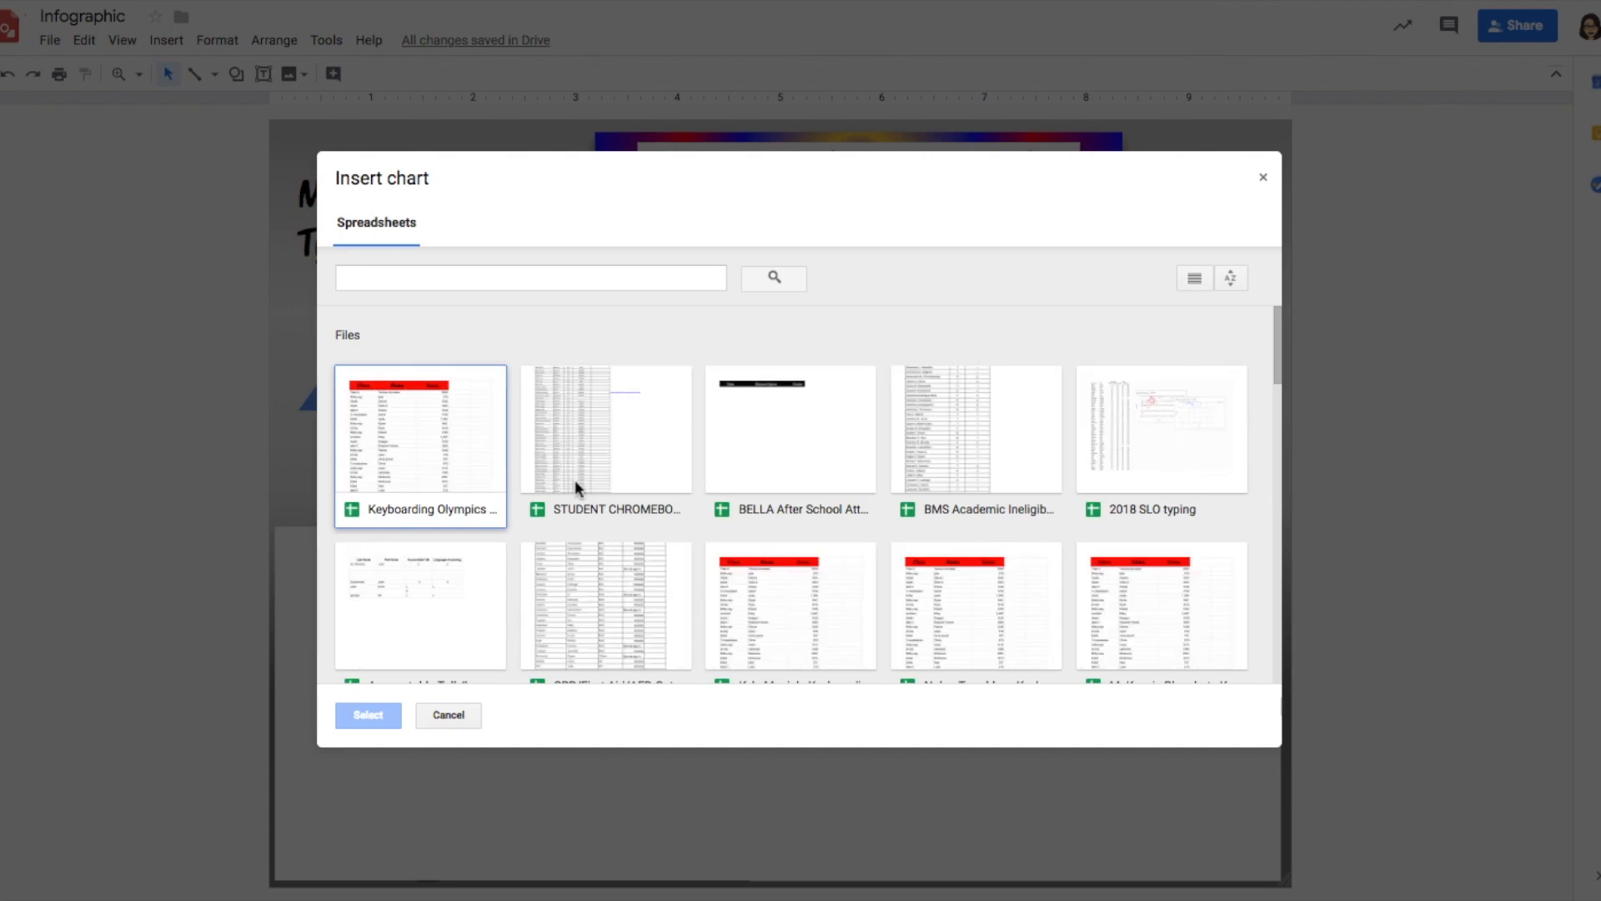
{"action": "double_click", "coordinate": [429, 454]}
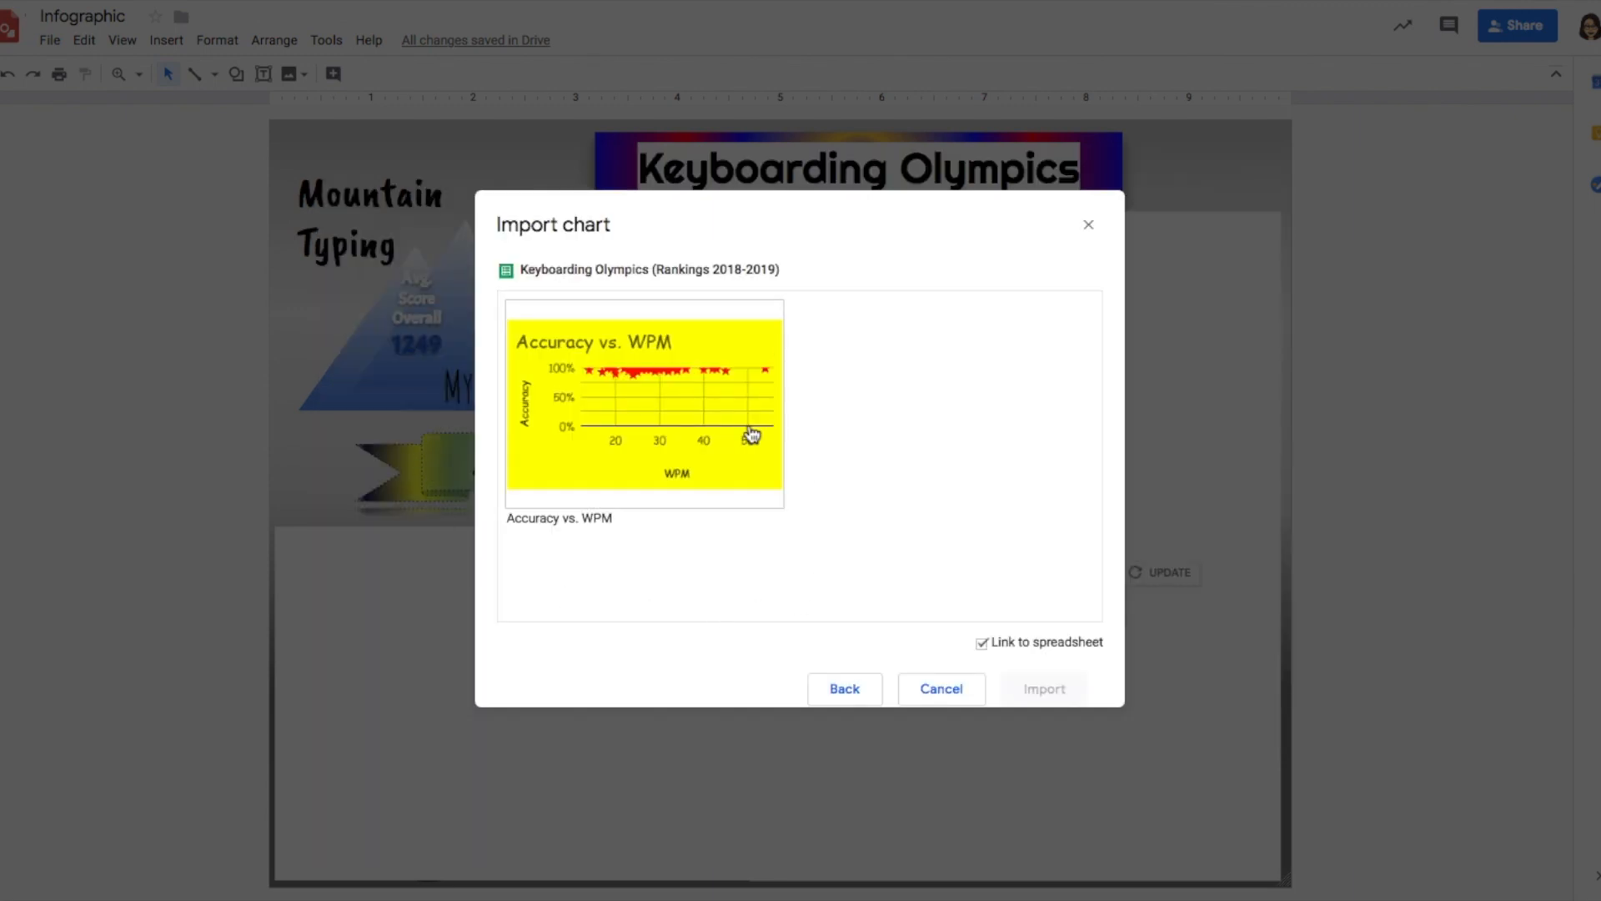
{"action": "left_click", "coordinate": [651, 400]}
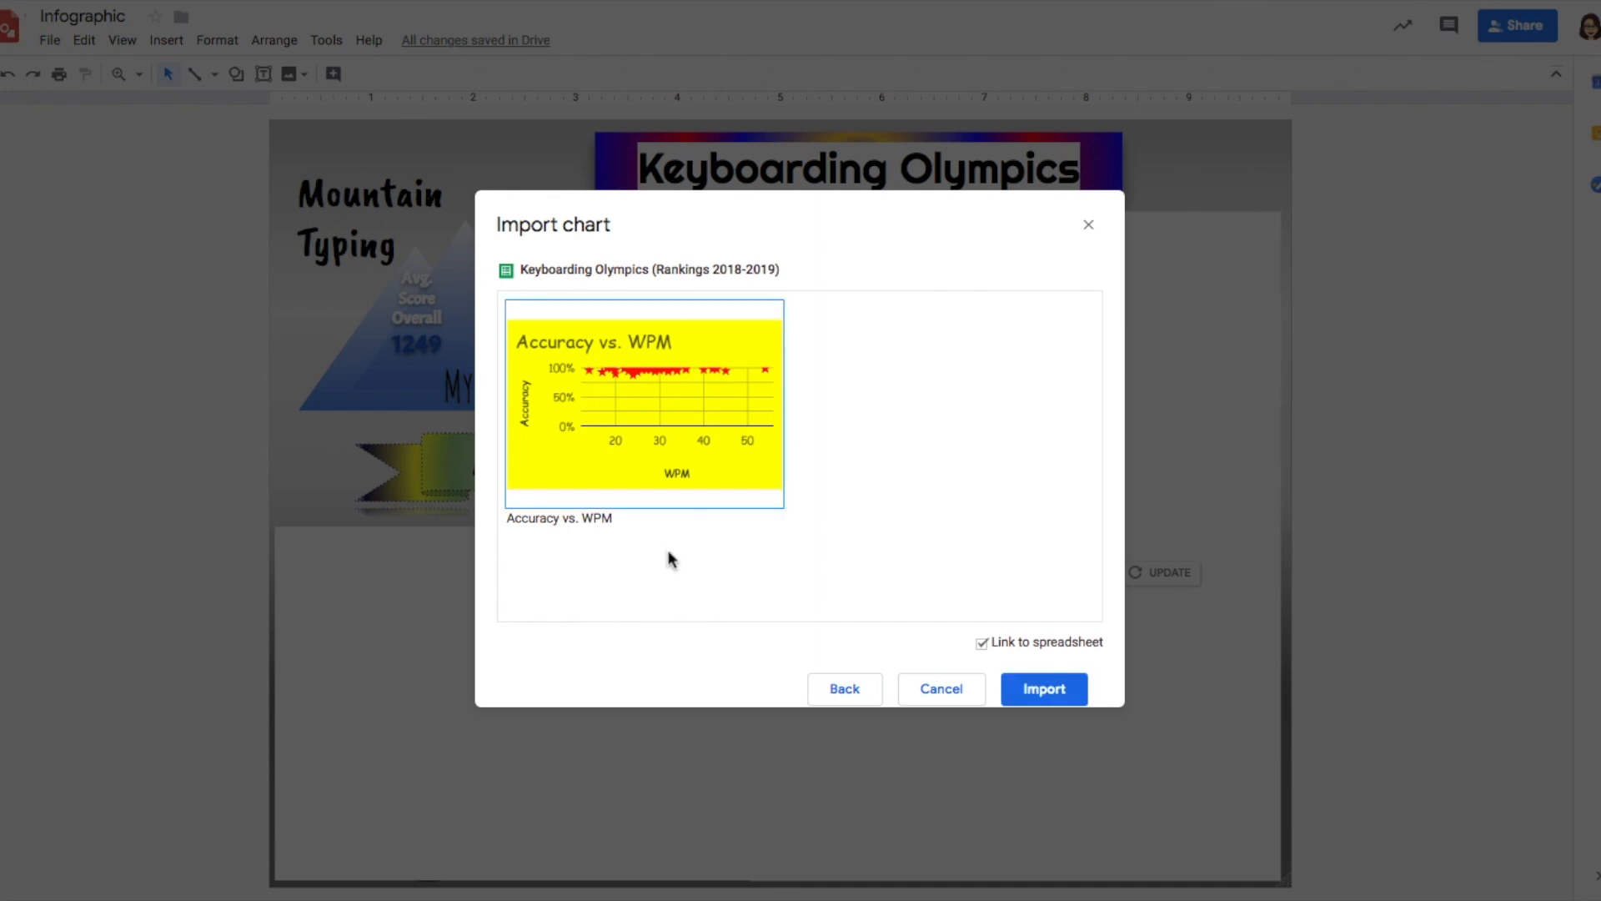
{"action": "left_click", "coordinate": [1058, 692]}
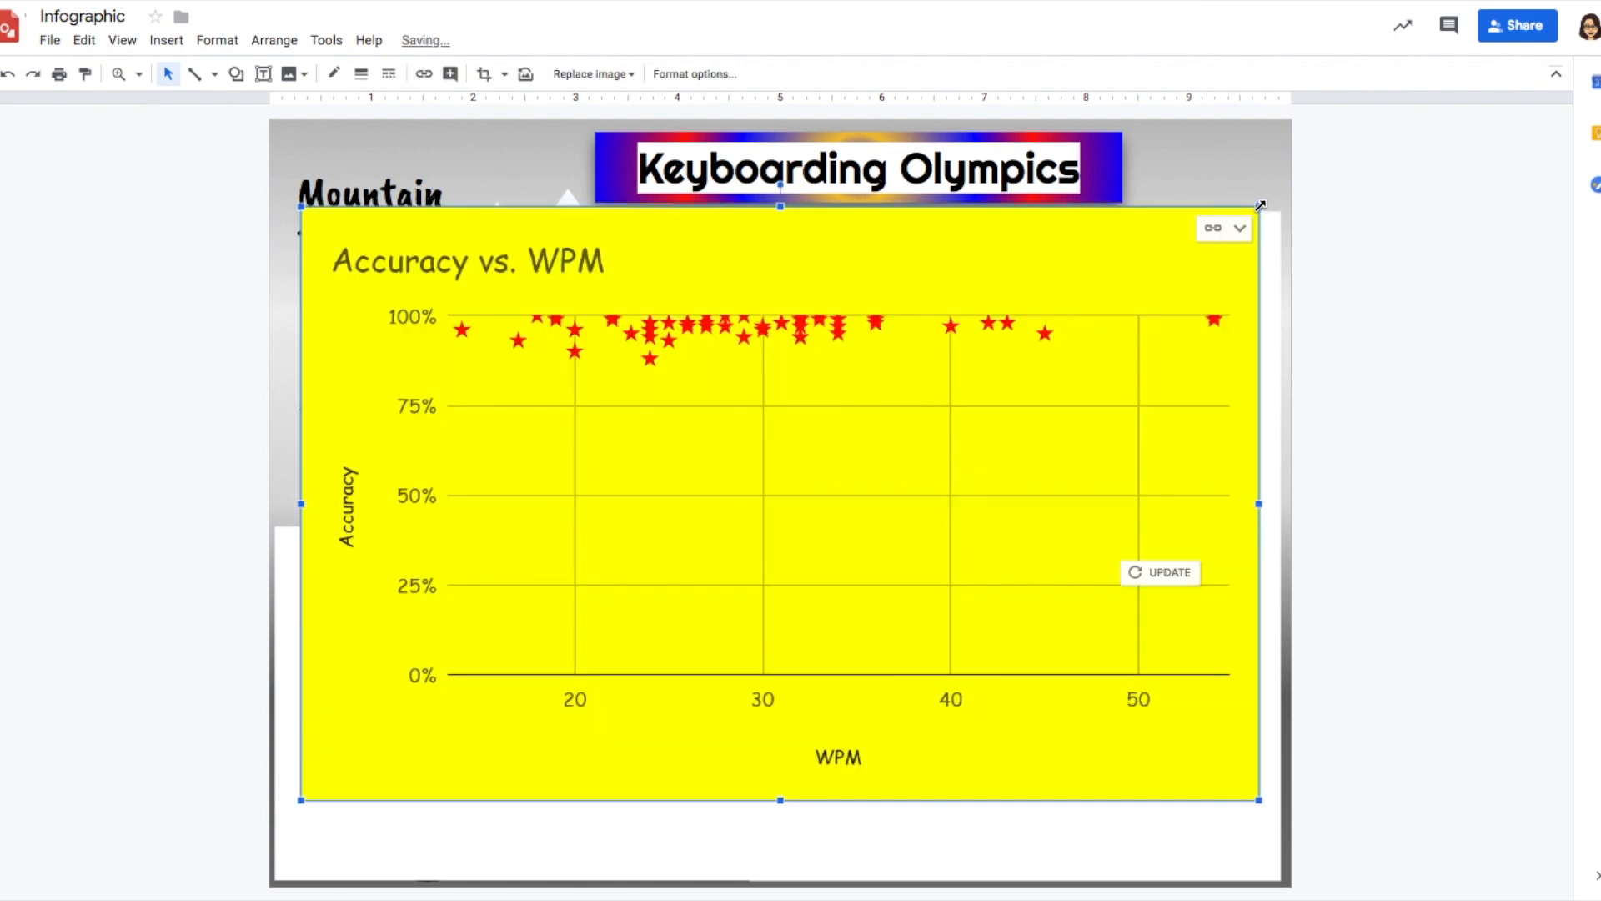
Step: Shrink the Accuracy vs. WPM chart to under half its width and place it in the white area below the ribbon banner
{"action": "left_click_drag", "start_coordinate": [1259, 206], "coordinate": [763, 554]}
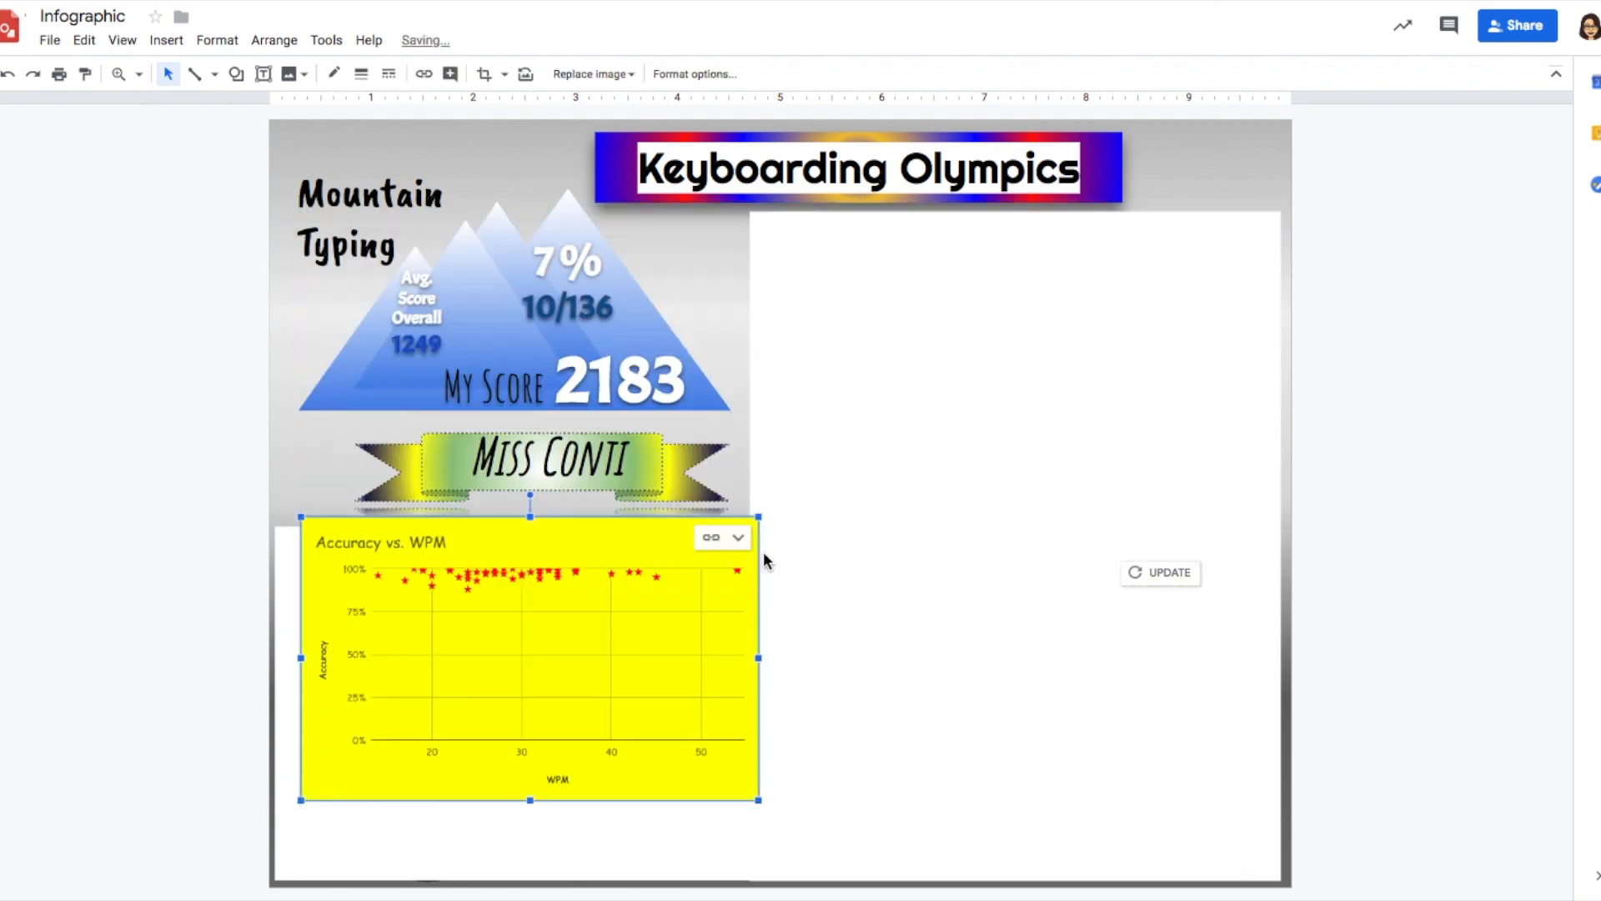
{"action": "left_click_drag", "start_coordinate": [650, 598], "coordinate": [649, 647]}
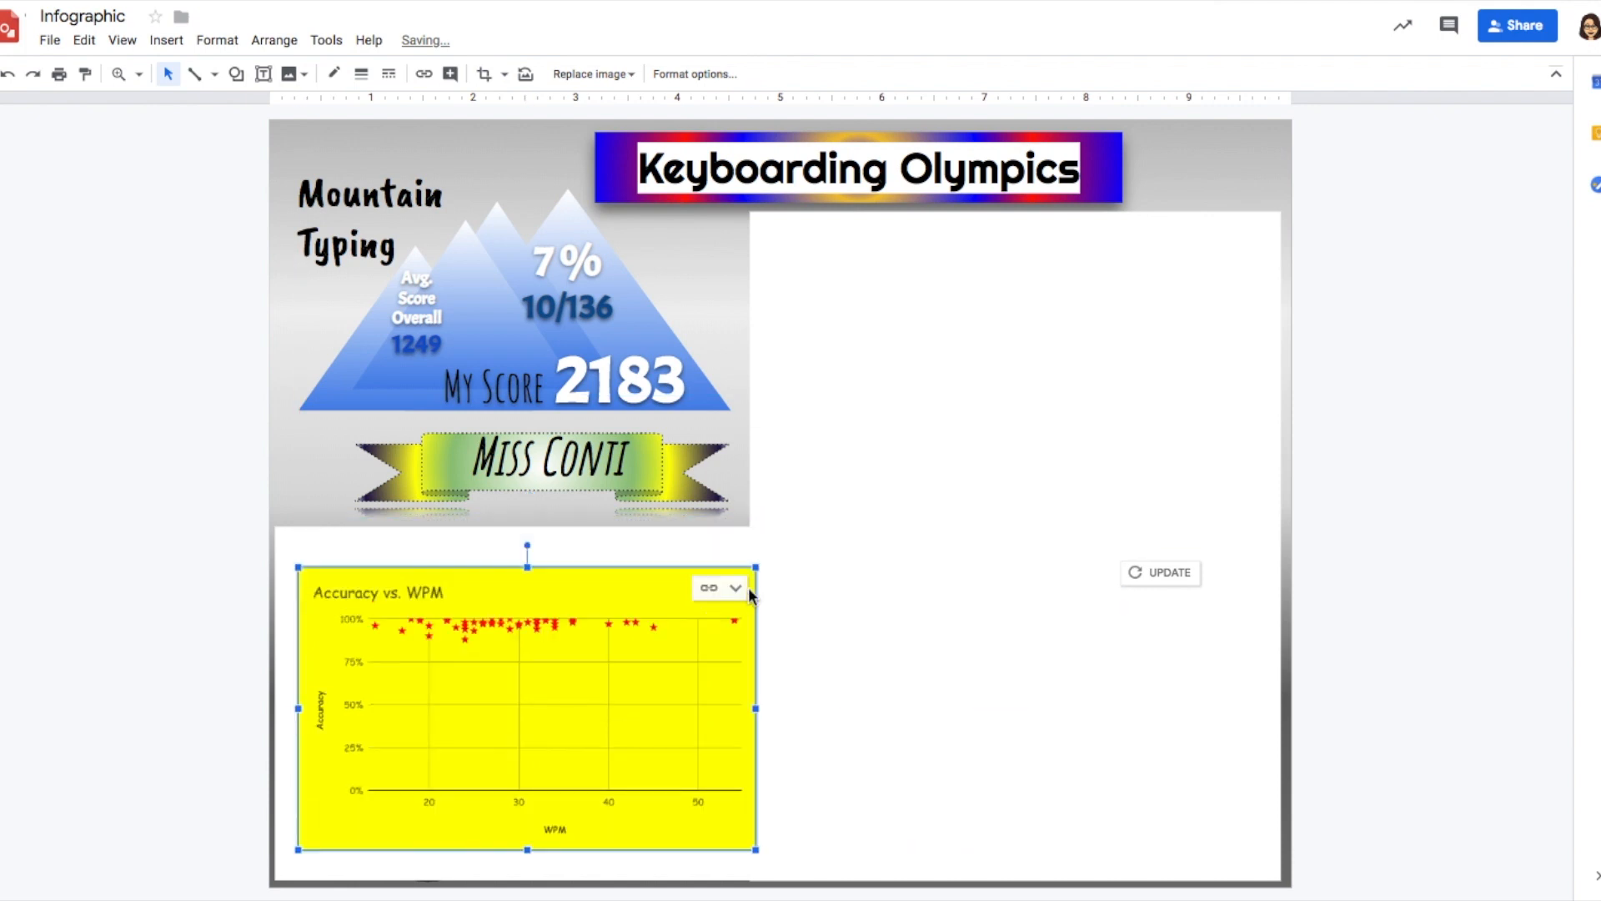
{"action": "left_click_drag", "start_coordinate": [757, 568], "coordinate": [703, 599]}
{"action": "left_click_drag", "start_coordinate": [628, 662], "coordinate": [658, 627]}
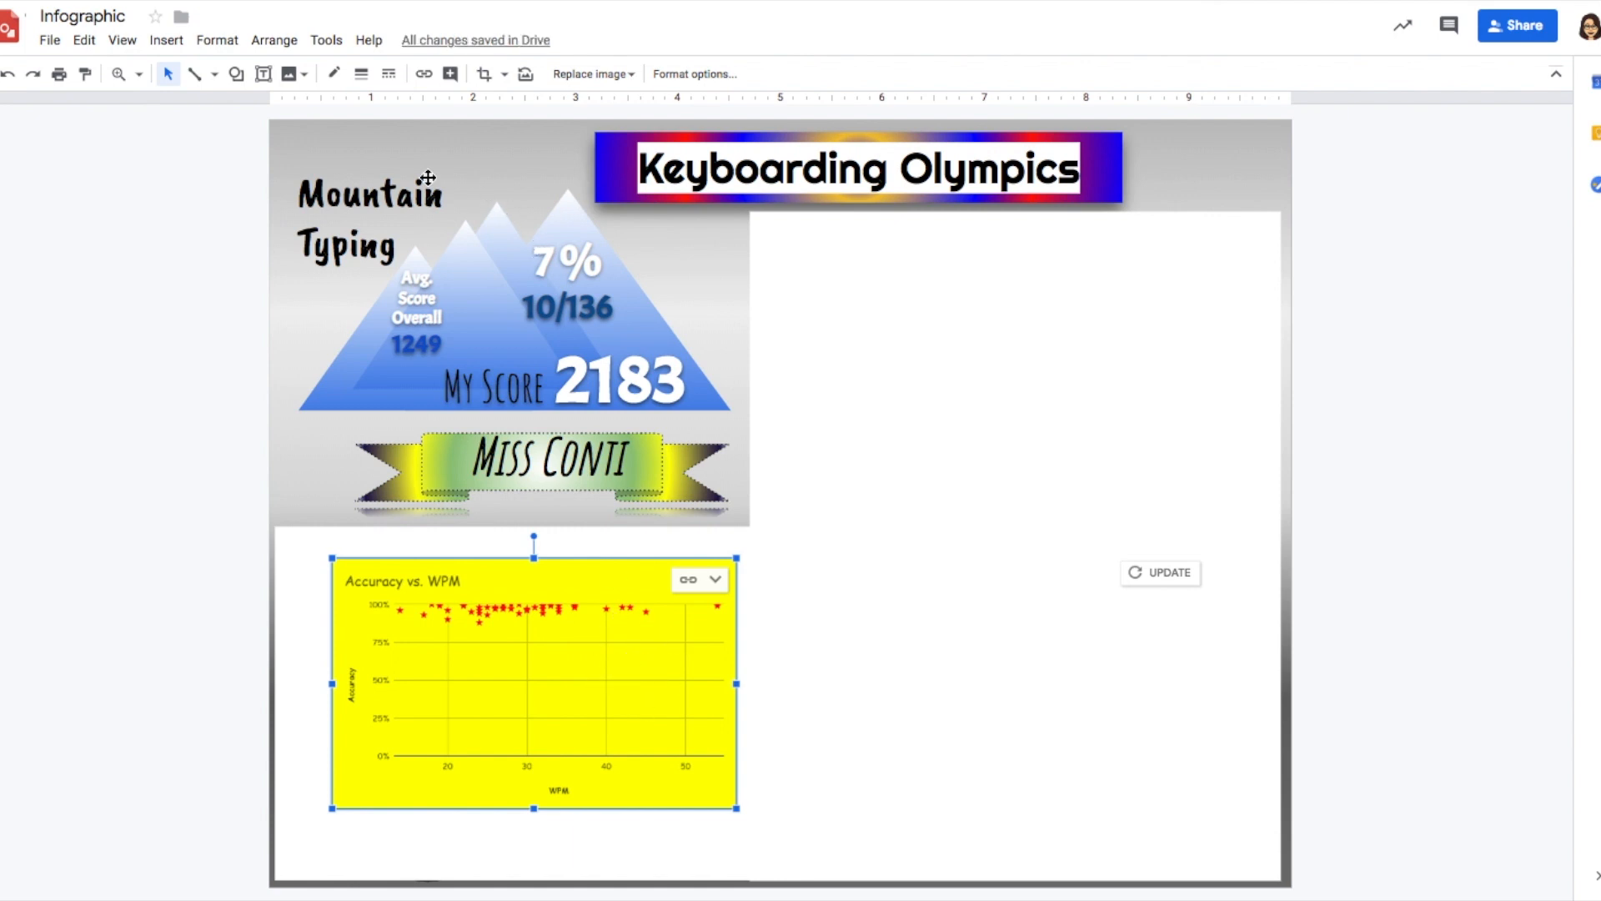
Step: Draw an arrow with the Arrow line tool, starting just below the Accuracy vs. WPM chart
{"action": "left_click", "coordinate": [215, 75]}
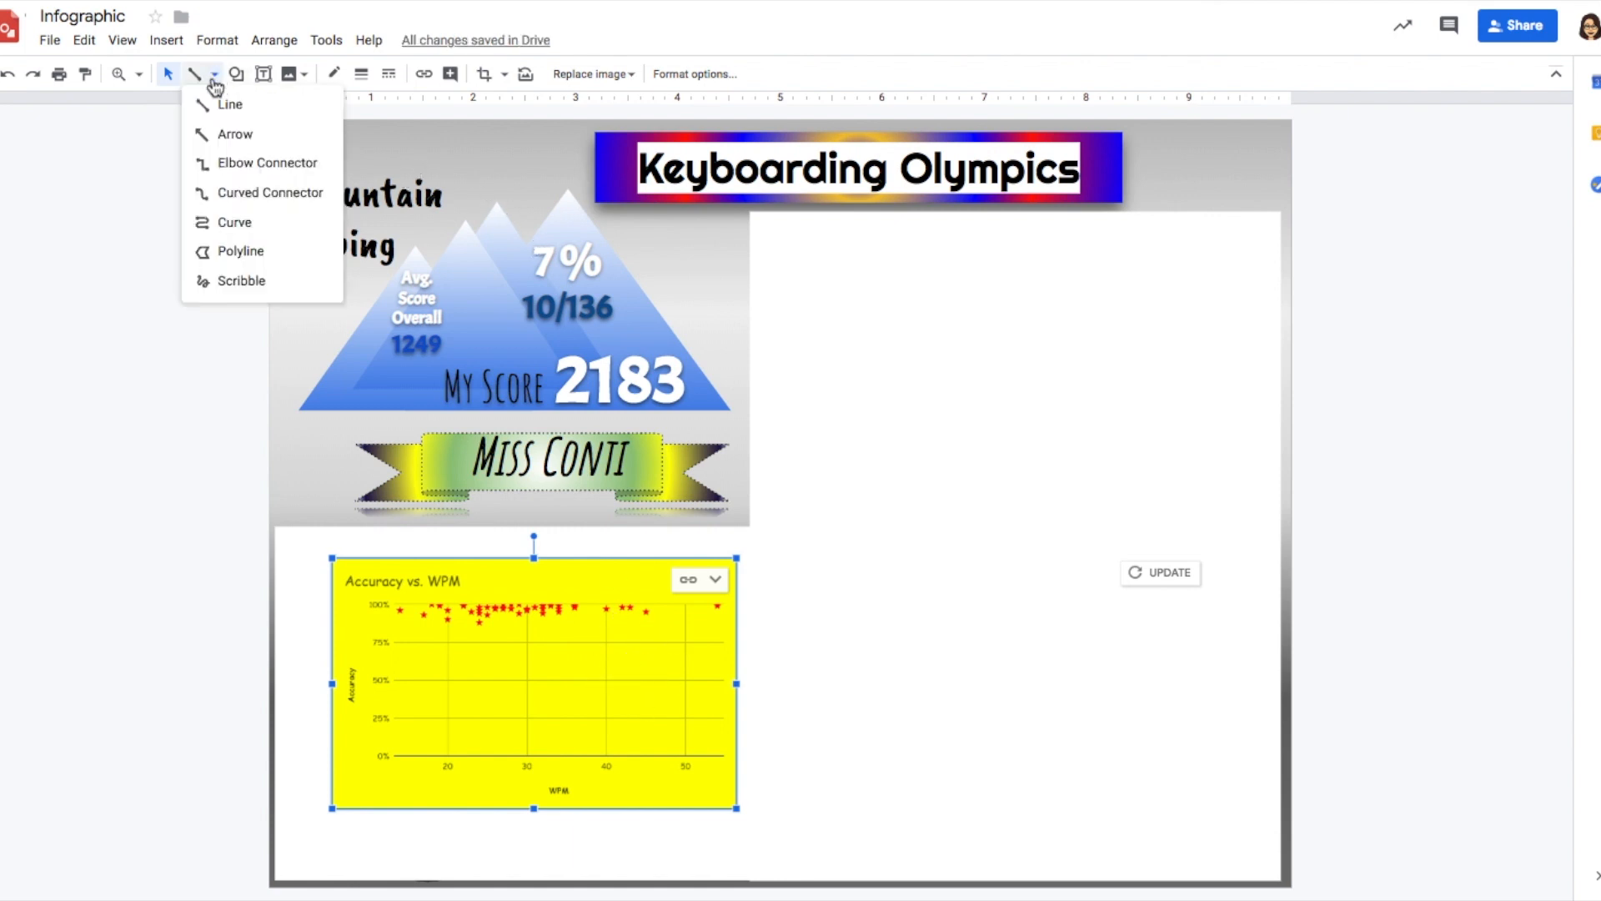
{"action": "left_click", "coordinate": [229, 137]}
{"action": "left_click", "coordinate": [444, 826]}
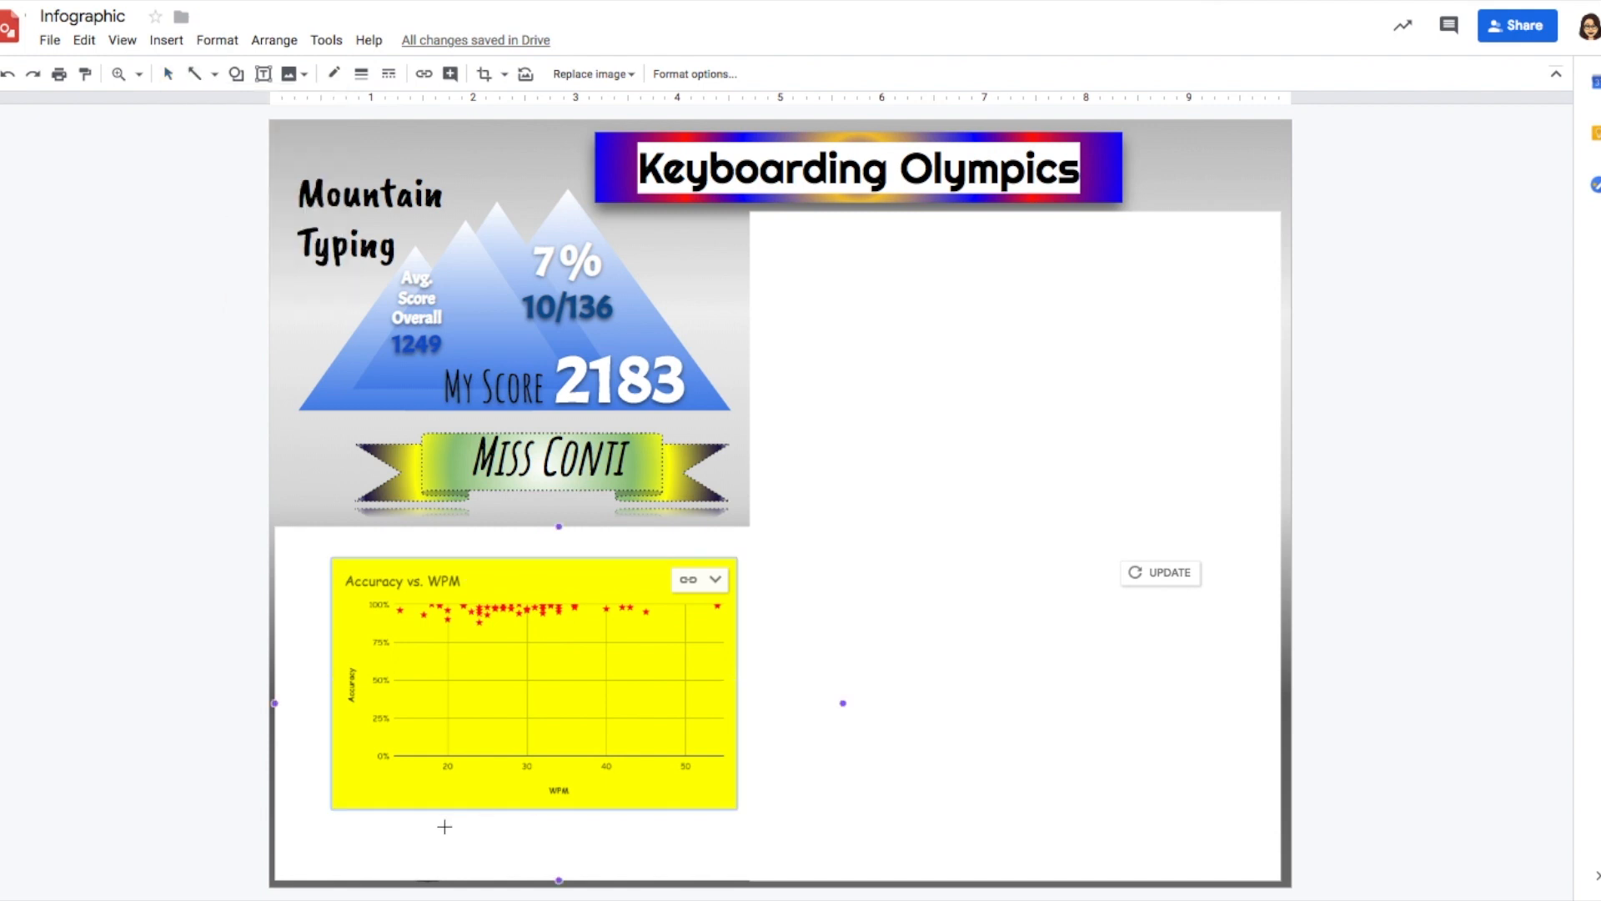